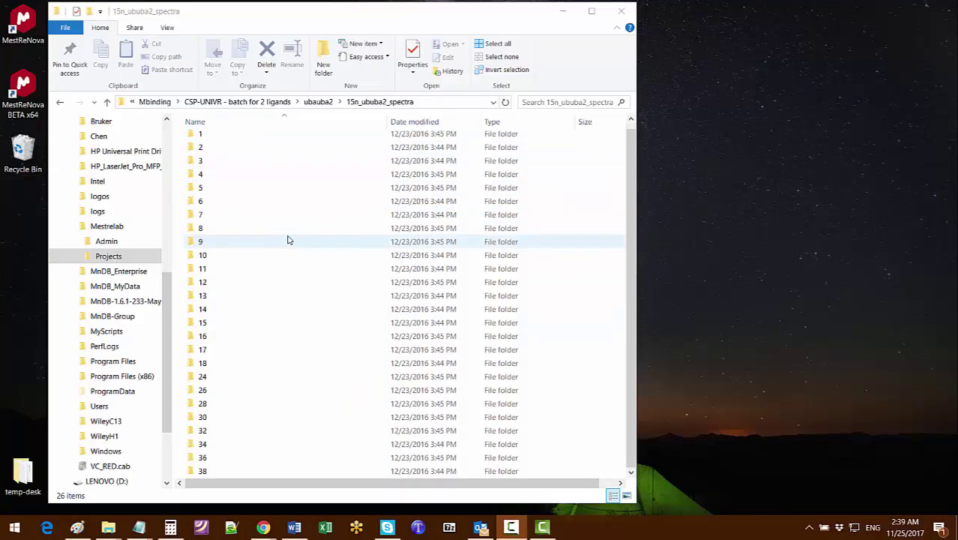
- Scroll up in the 15n_ububa2_spectra folder to view its 26 numbered experiment subfolders
scroll(301, 208, "up", 1)
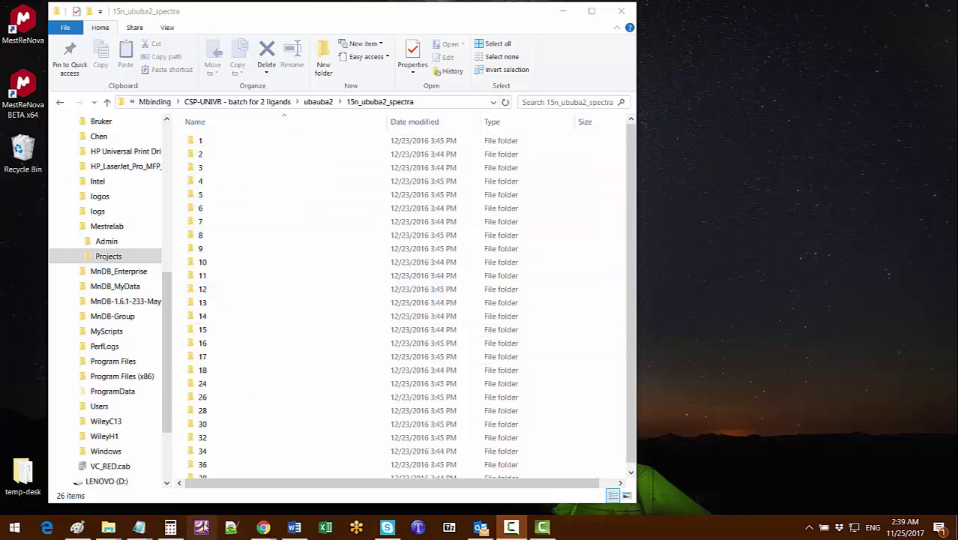
- Review the titration.txt concentrations and the ligands.txt names in Notepad
mouse_move(137, 529)
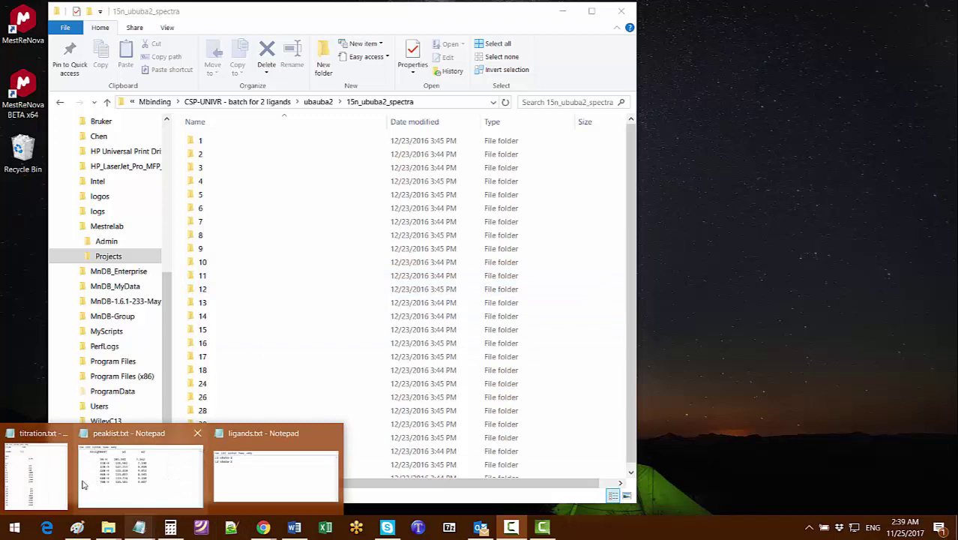
left_click(33, 468)
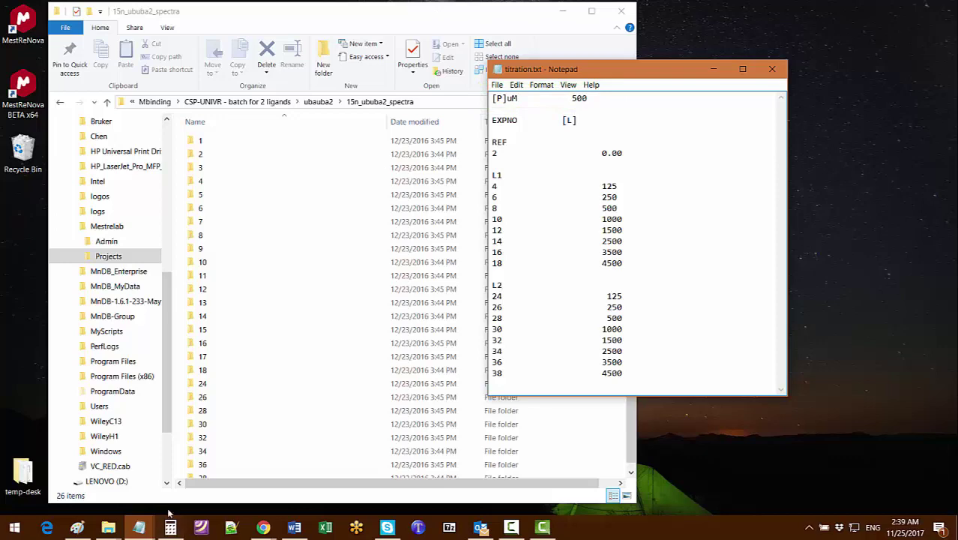
left_click(139, 527)
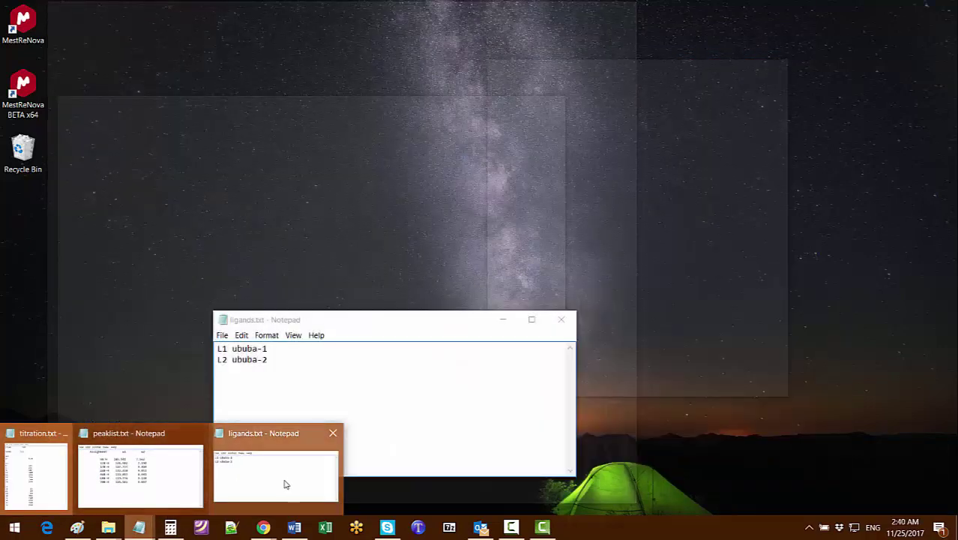
left_click(281, 481)
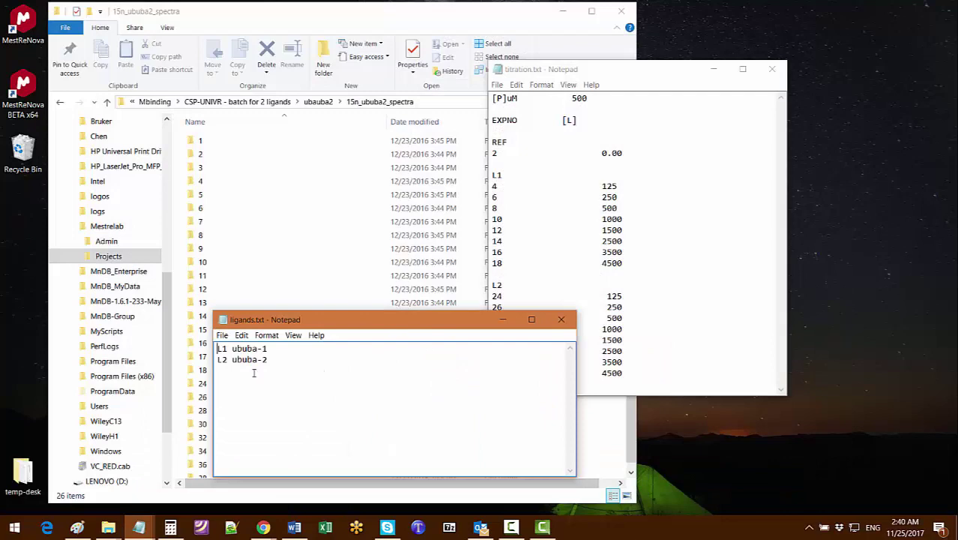
left_click(138, 527)
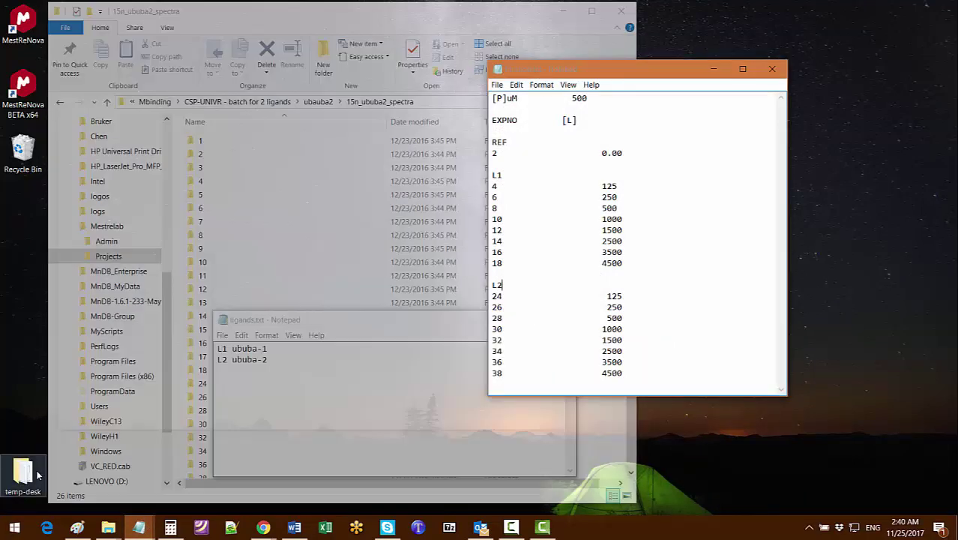
left_click(33, 472)
- Bring peaklist.txt forward and move it left so all three files are readable
mouse_move(147, 515)
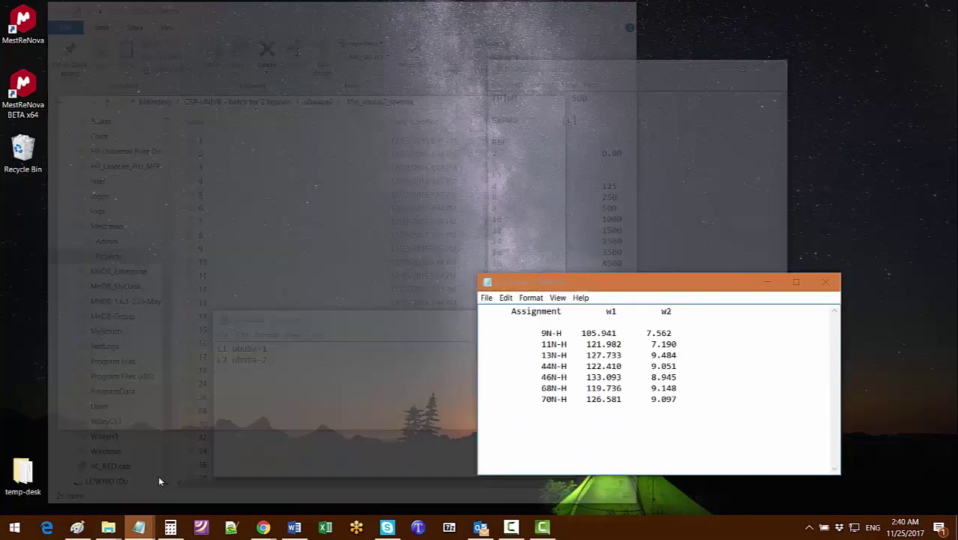
left_click(158, 475)
left_click_drag(582, 293, 450, 290)
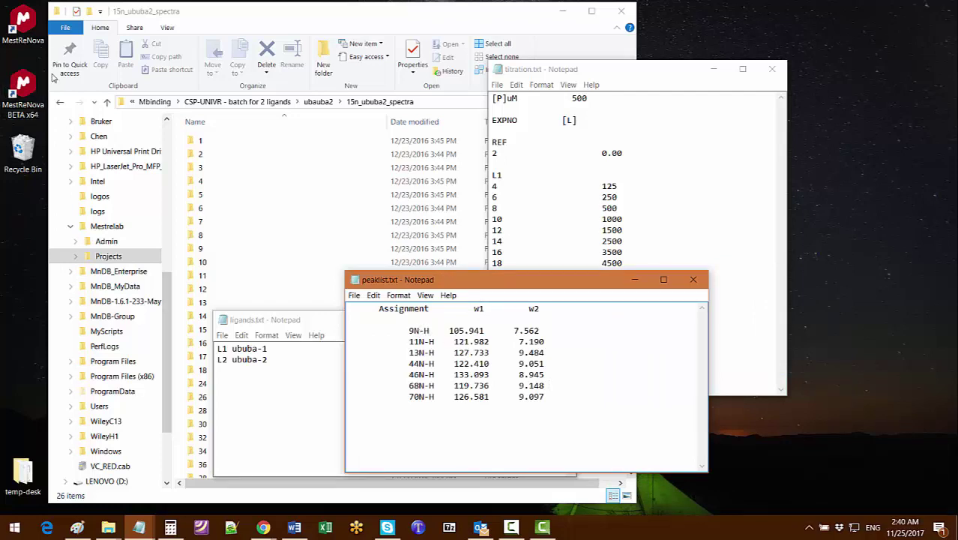
left_click(27, 21)
- Launch MestReNova, open Tools > Chemical Shift Perturbation, and start a new titration document
double_click(27, 21)
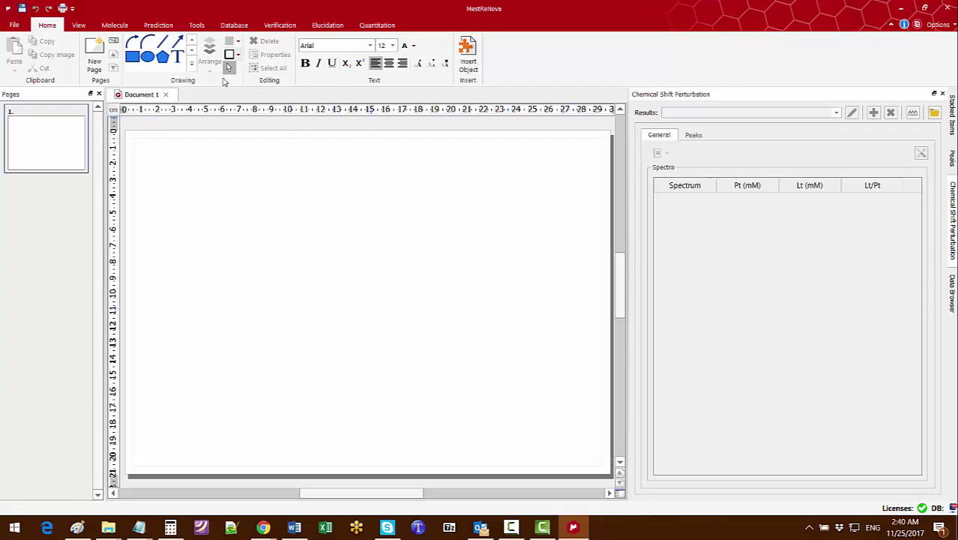
left_click(196, 25)
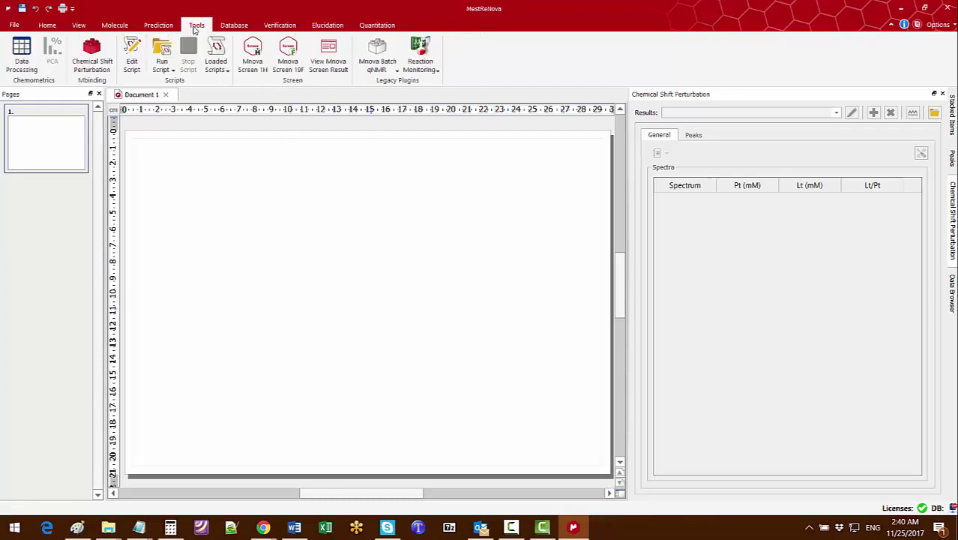
left_click(96, 52)
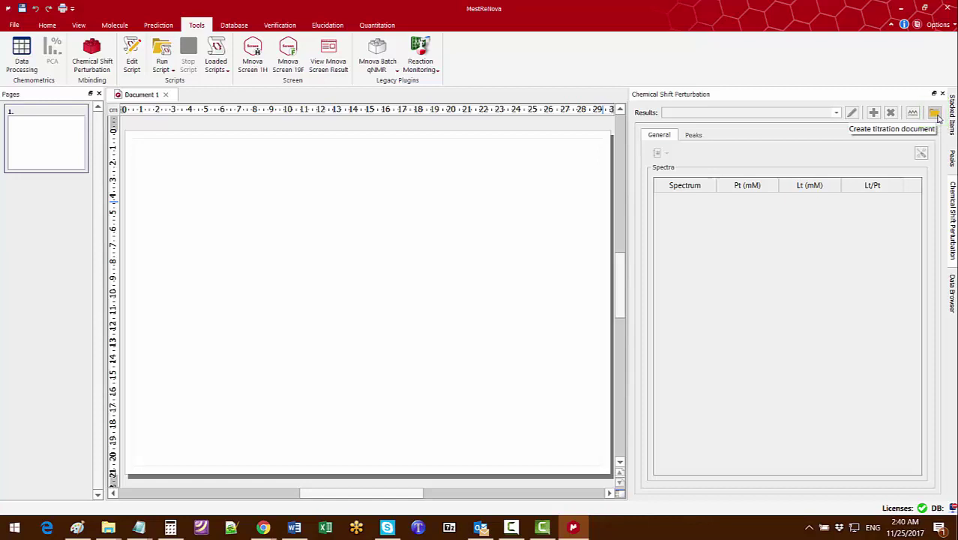
left_click(934, 113)
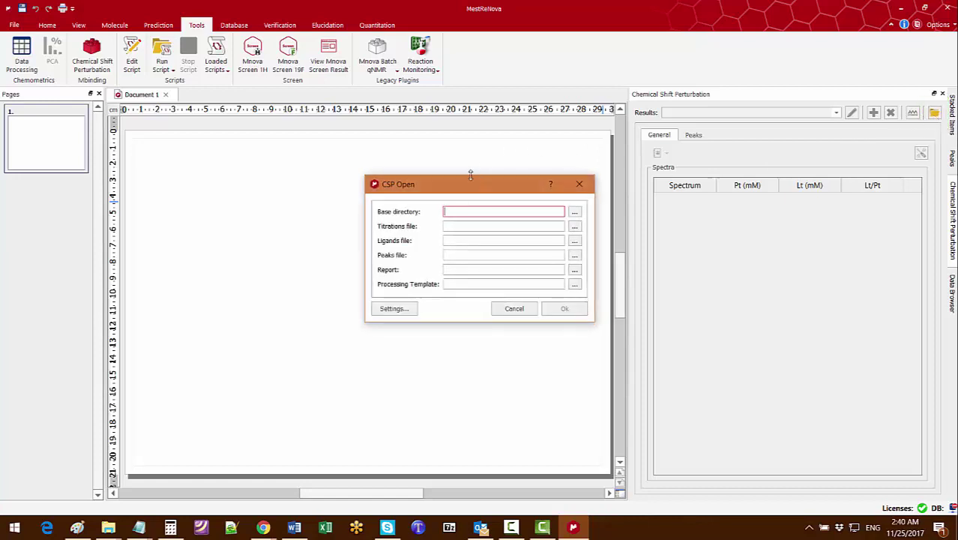
- Set 15n_ububa2_spectra as the base directory and titration.txt as the titrations file
left_click_drag(462, 180, 355, 170)
left_click_drag(489, 255, 605, 255)
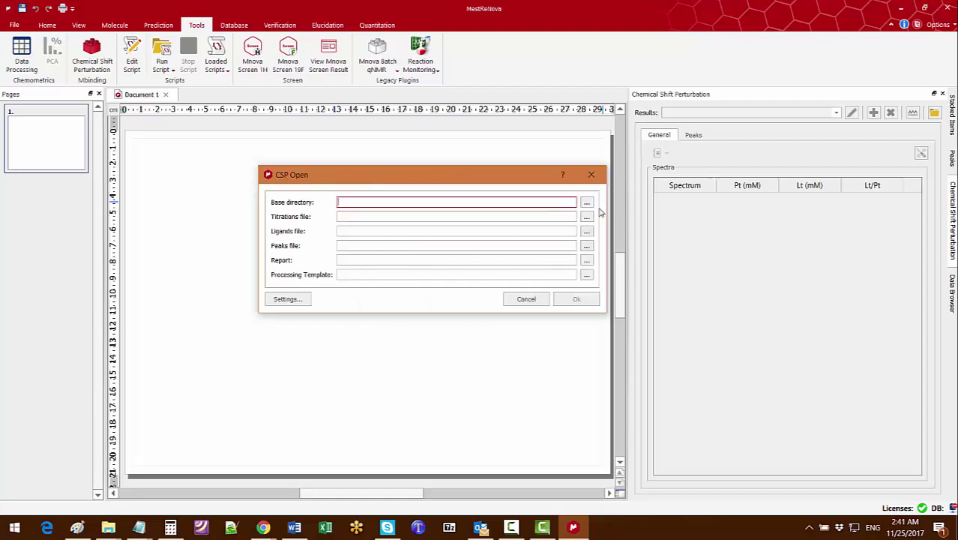
left_click(586, 203)
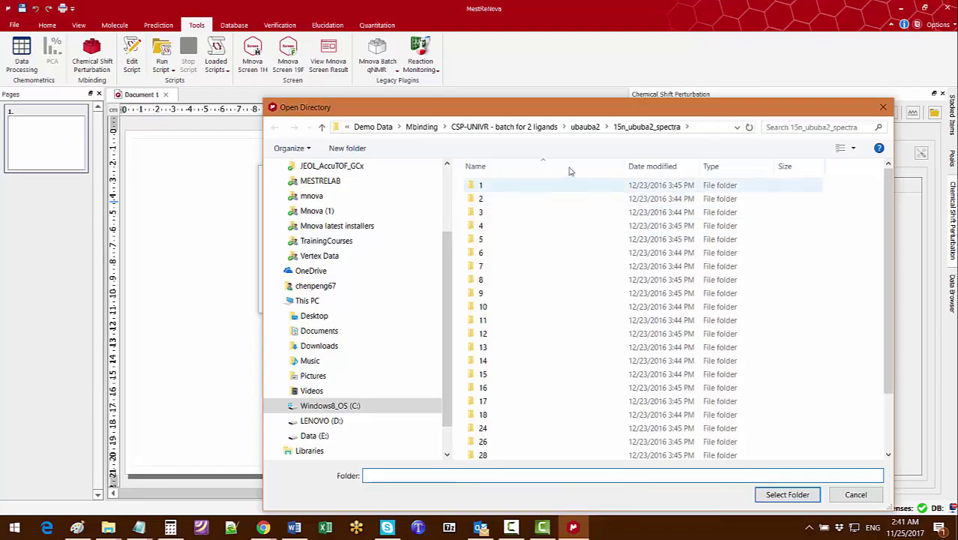
scroll(554, 269, "down", 2)
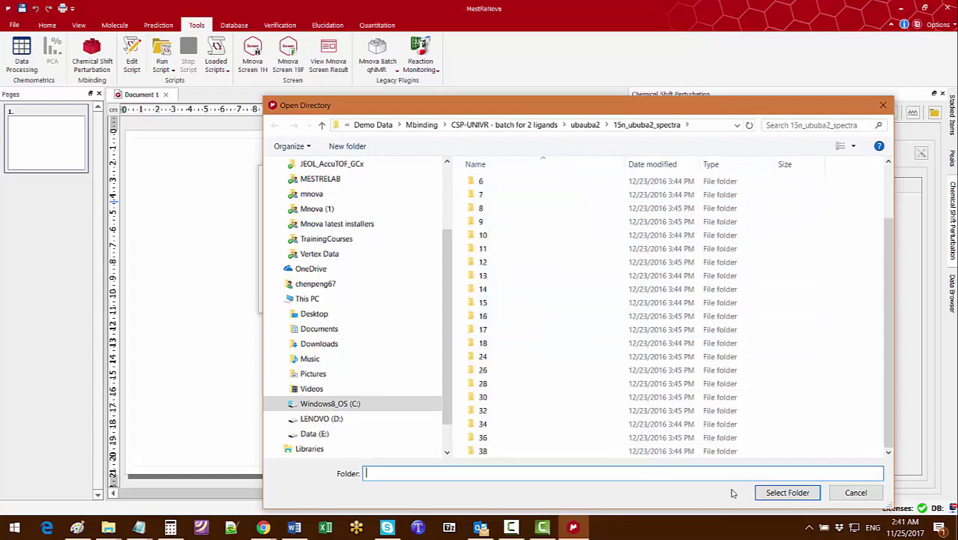
left_click(787, 491)
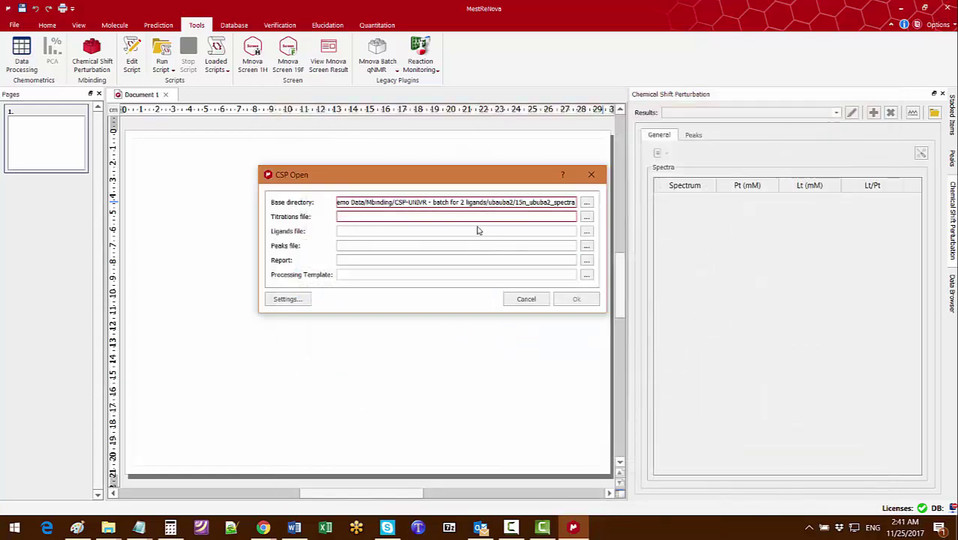
left_click(586, 216)
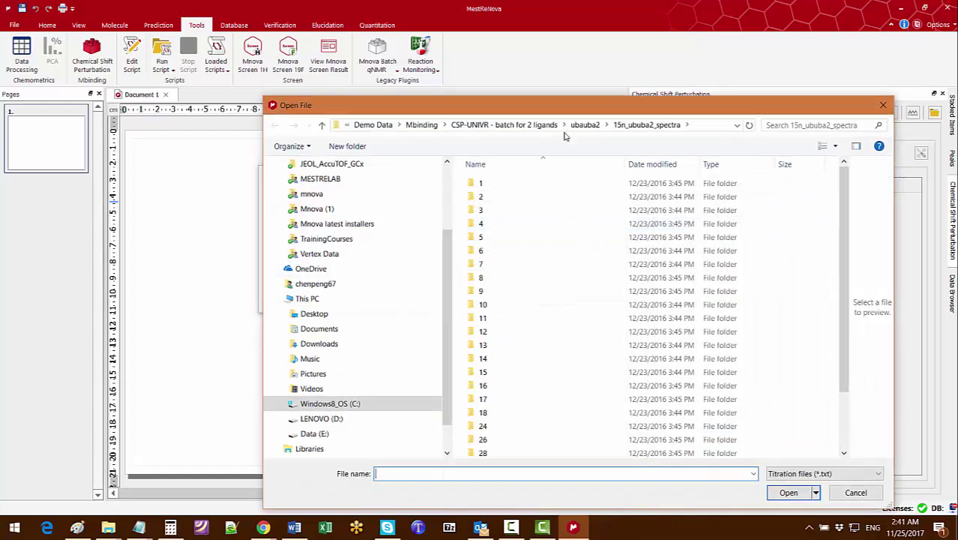
left_click(542, 125)
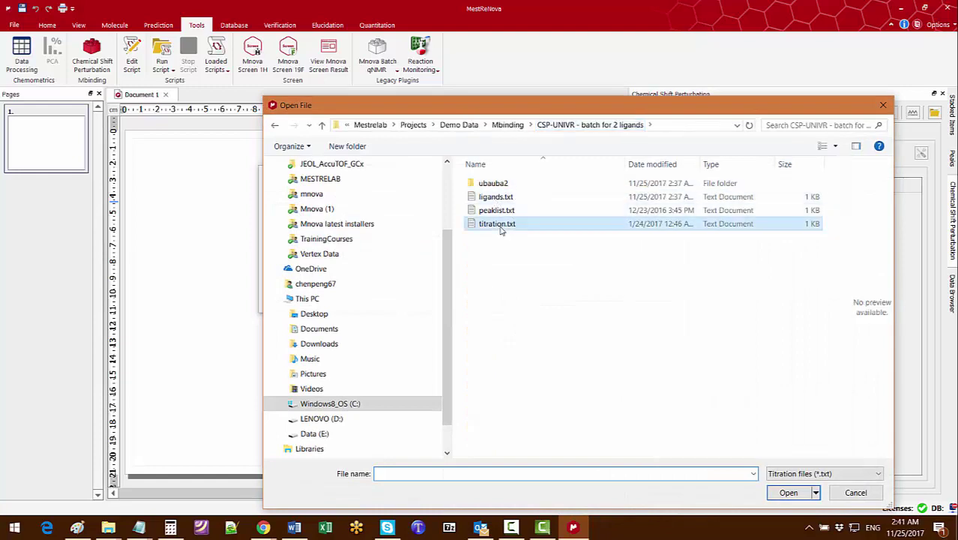
double_click(501, 228)
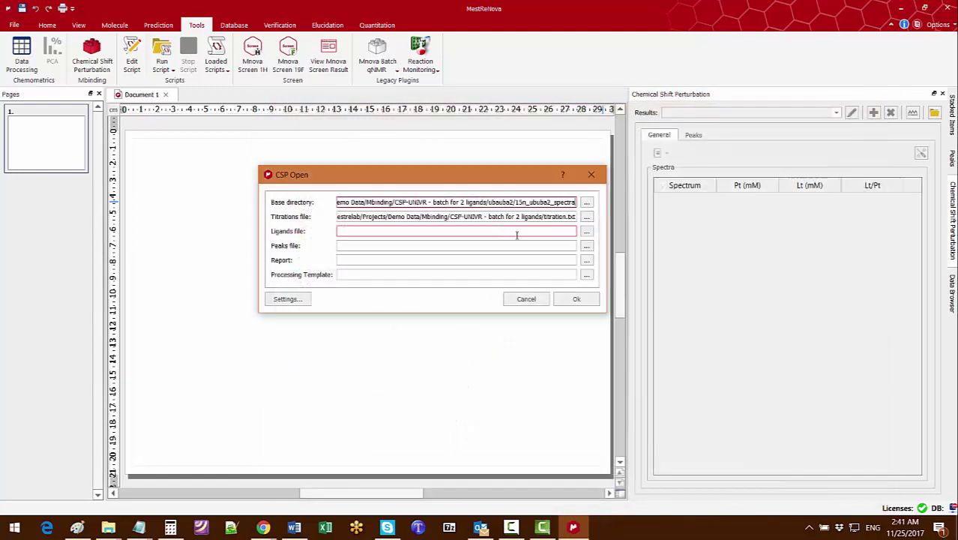
- Set ligands.txt as the ligands file and peaklist.txt as the peaks file
left_click(587, 232)
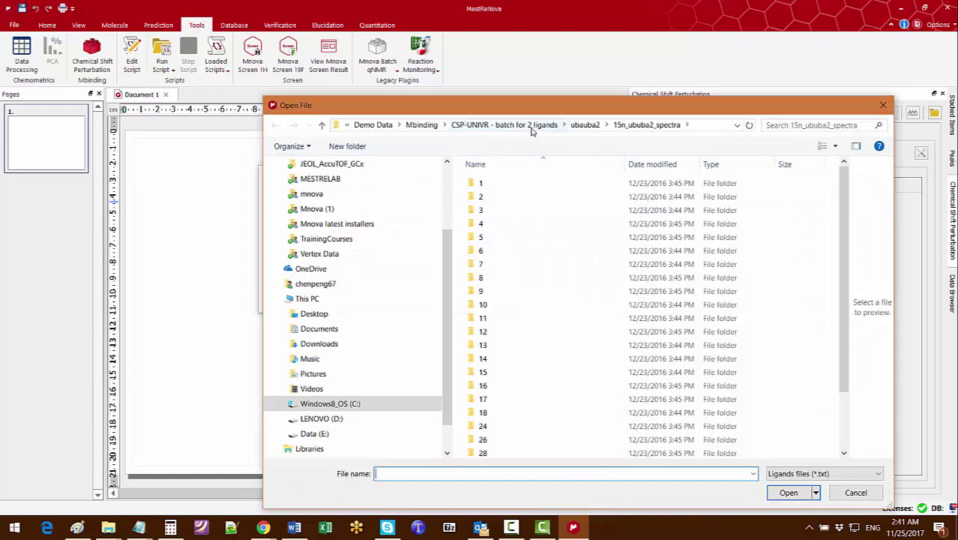
left_click(539, 126)
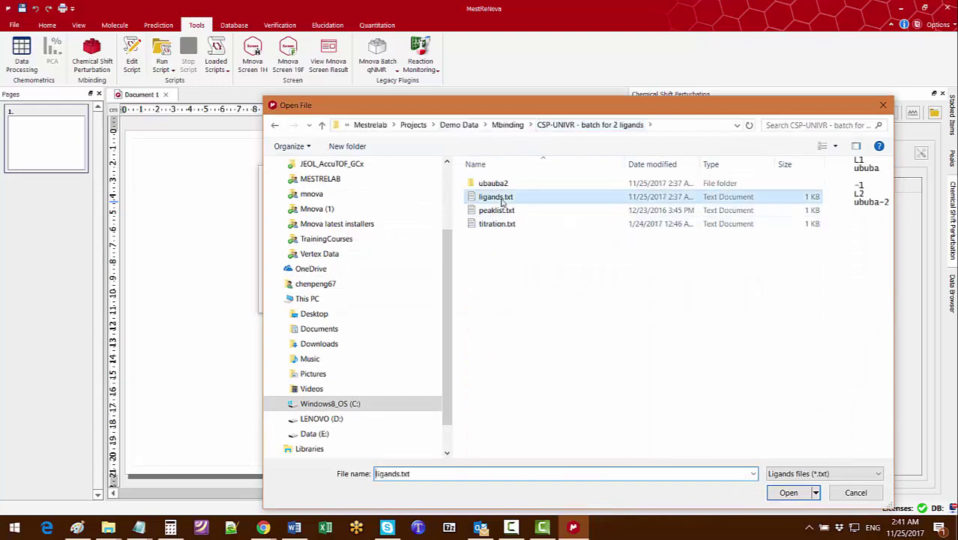
double_click(501, 198)
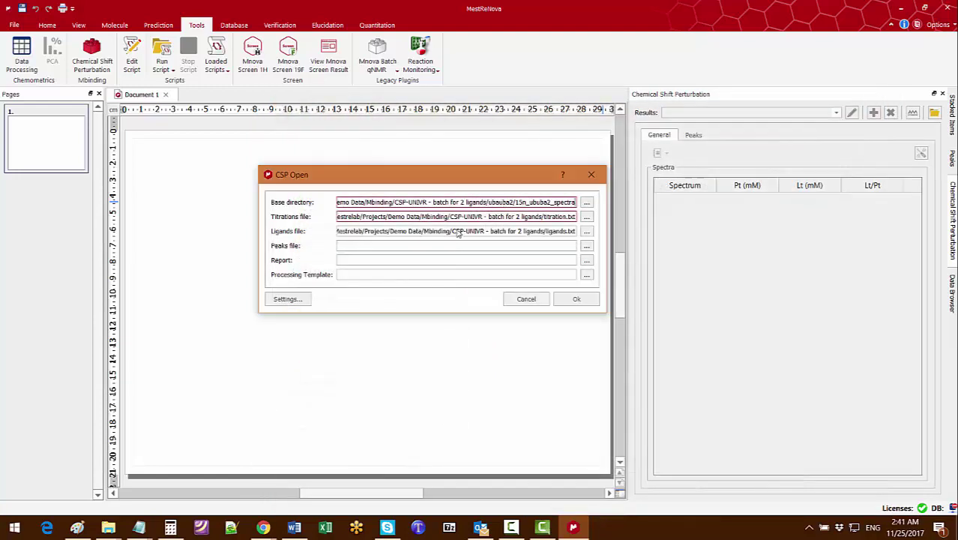
left_click(587, 248)
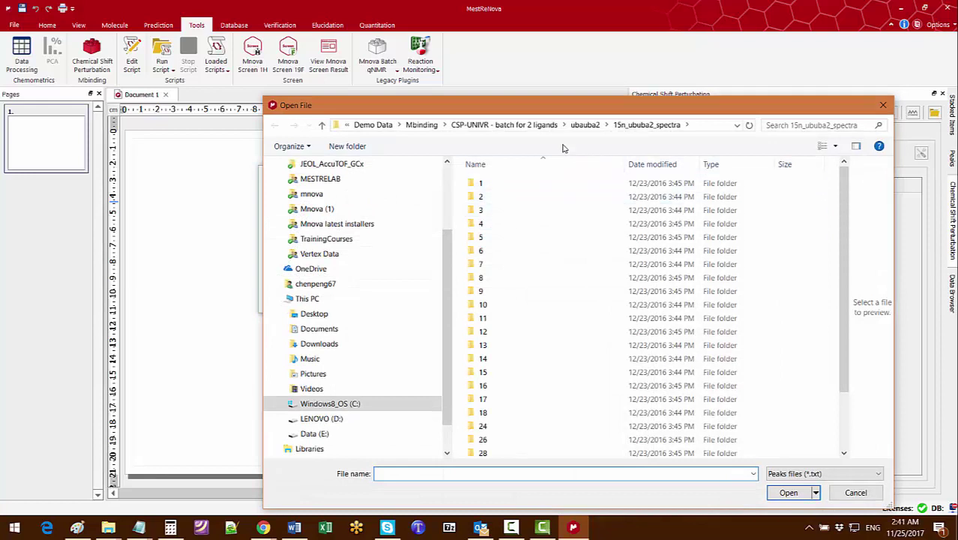
left_click(544, 127)
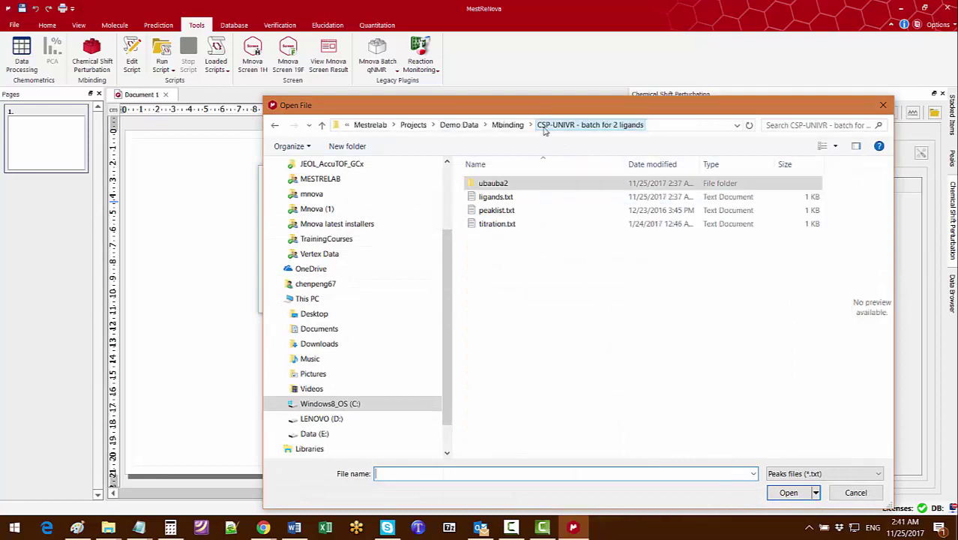
double_click(496, 210)
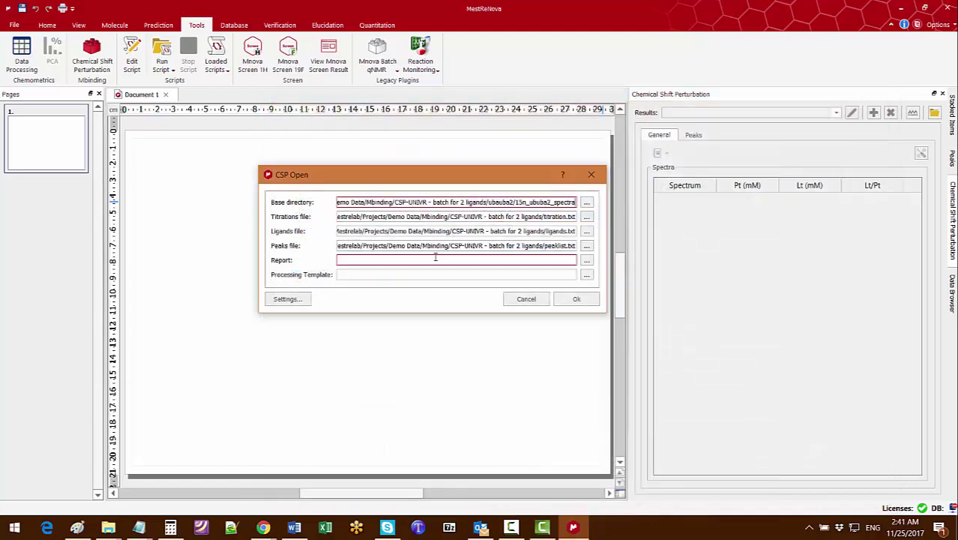
- Set results/reports.txt as the report file, replacing the existing one
left_click(587, 260)
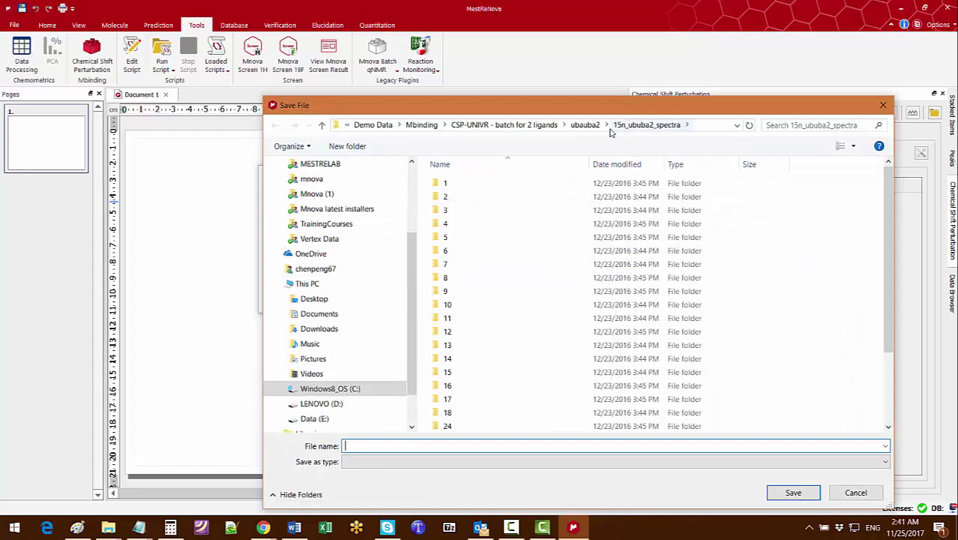
left_click(586, 125)
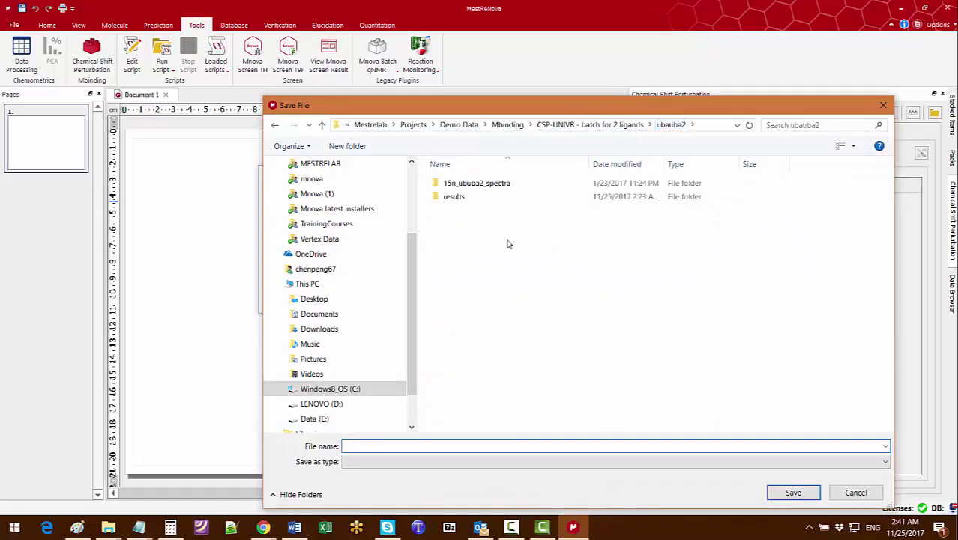
double_click(456, 197)
double_click(465, 185)
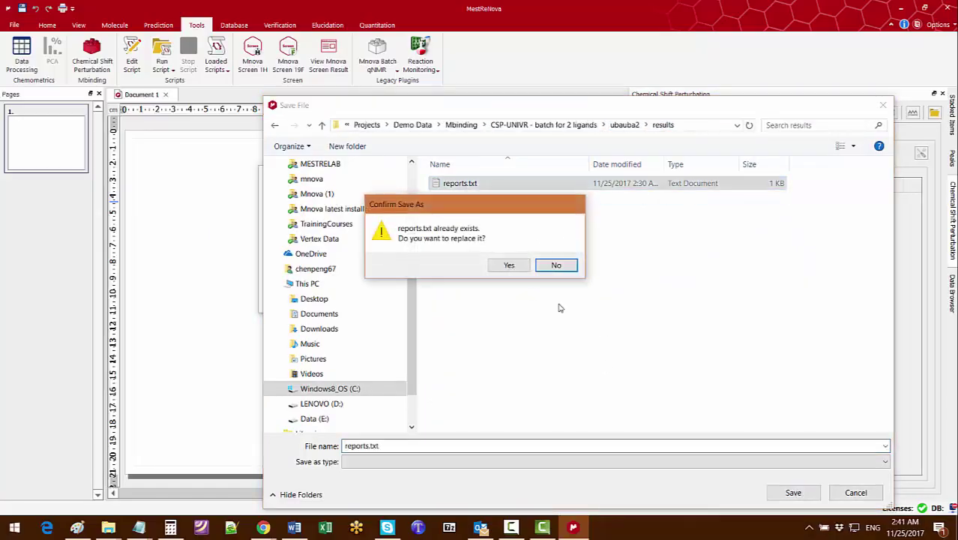
left_click(509, 266)
- Accept the CSP Open settings unchanged and run the batch CSP analysis
left_click(381, 275)
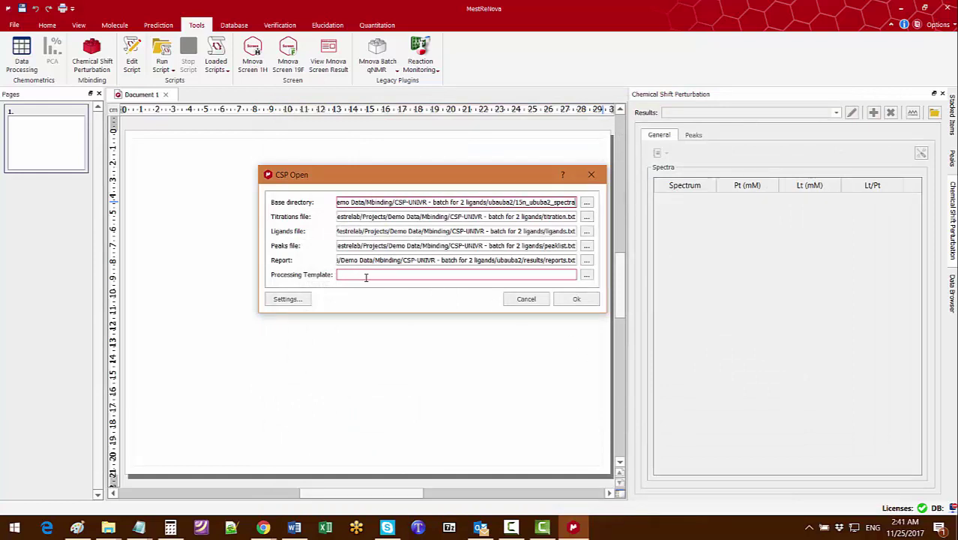
left_click(287, 299)
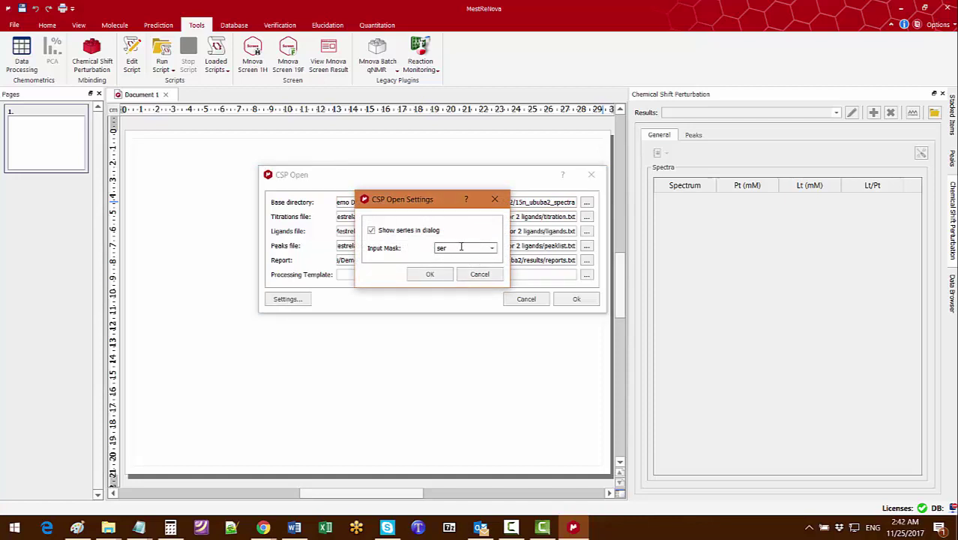
left_click(430, 275)
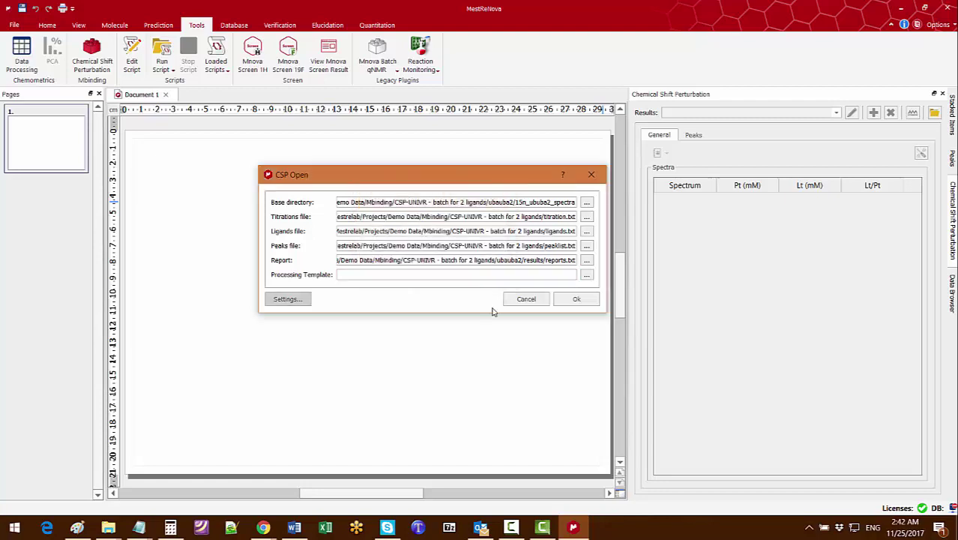
left_click(576, 299)
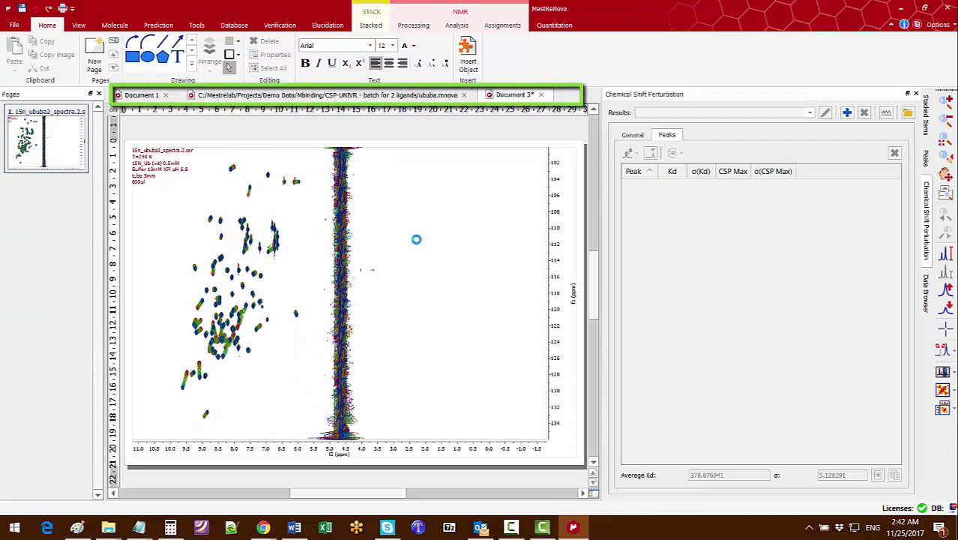
- Switch to ububa.mnova, zoom into the peaks near 128 ppm, and widen the CSP results panel
left_click(207, 97)
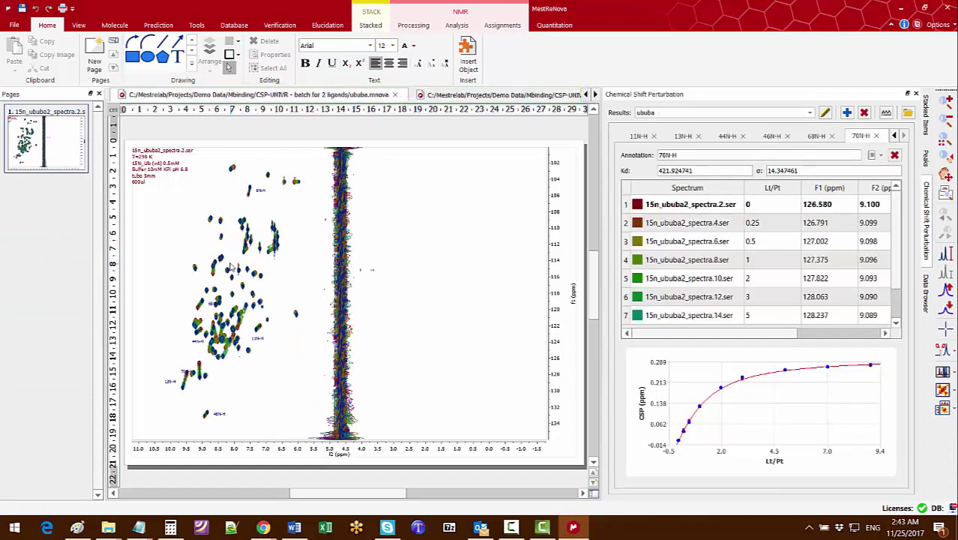
scroll(897, 238, "down", 1)
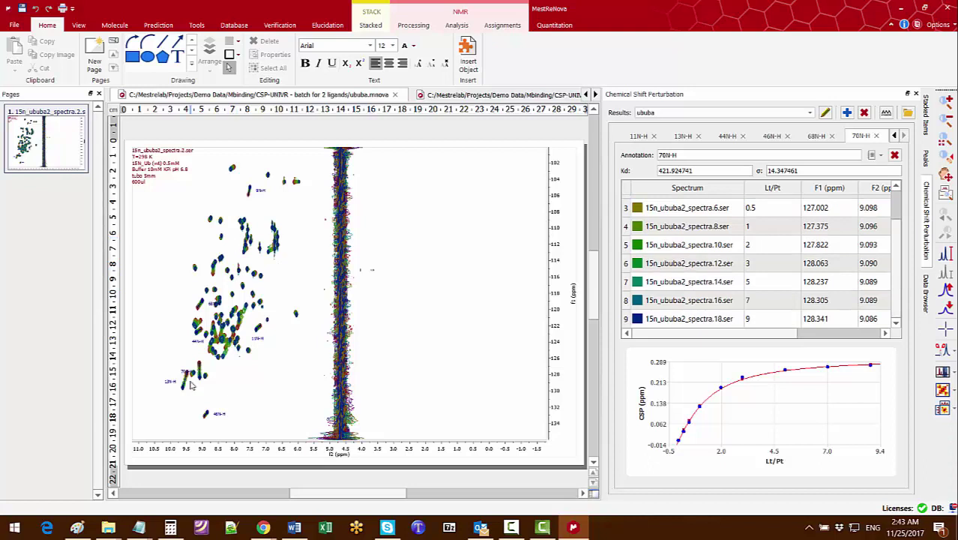
left_click_drag(149, 422, 317, 149)
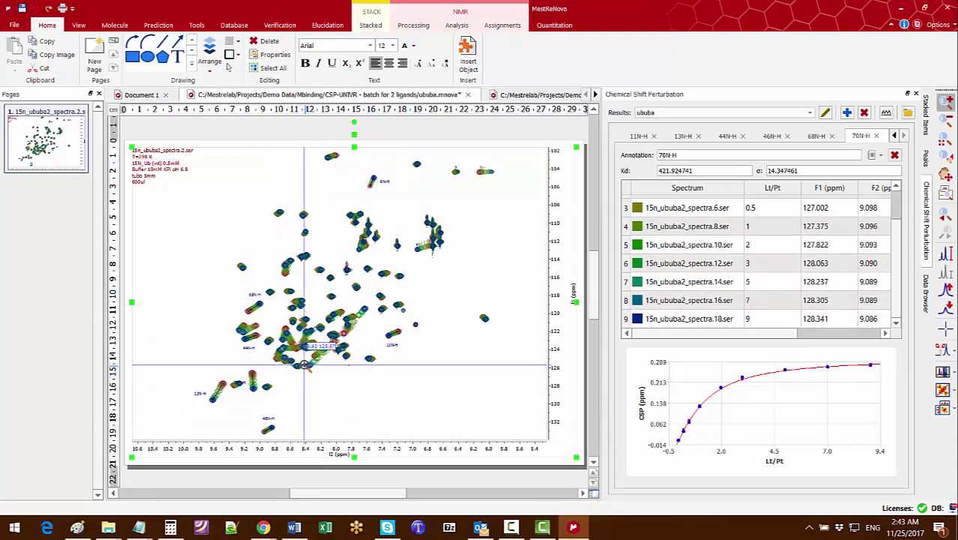
left_click_drag(197, 416, 298, 331)
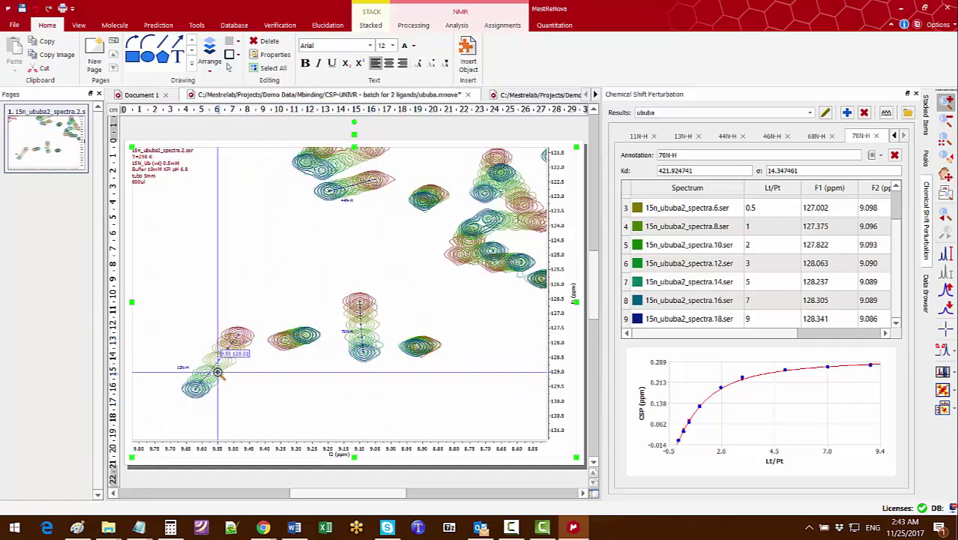
left_click_drag(601, 227, 449, 268)
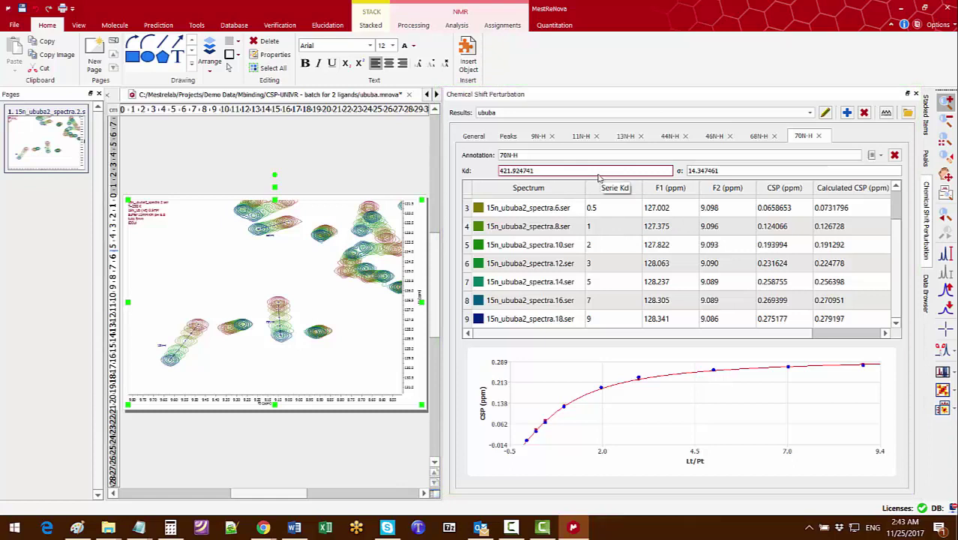
- Check concentrations on the General tab, then widen the Peak column in the Peaks Kd table
left_click(475, 138)
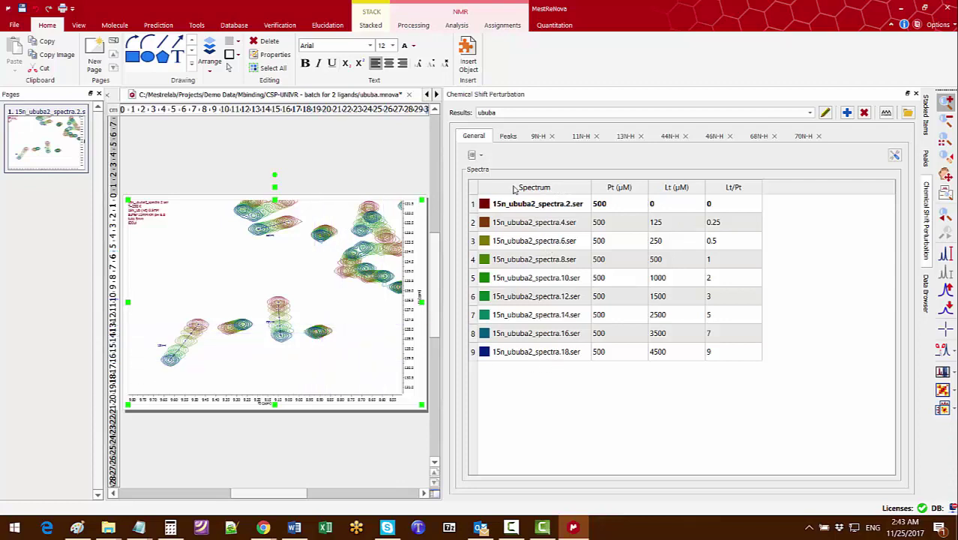
left_click(512, 139)
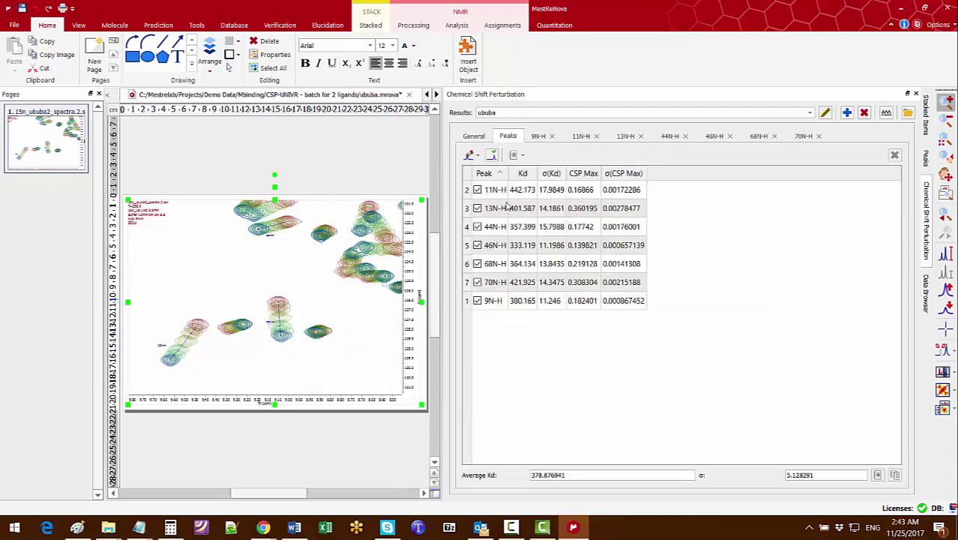
left_click_drag(508, 173, 581, 173)
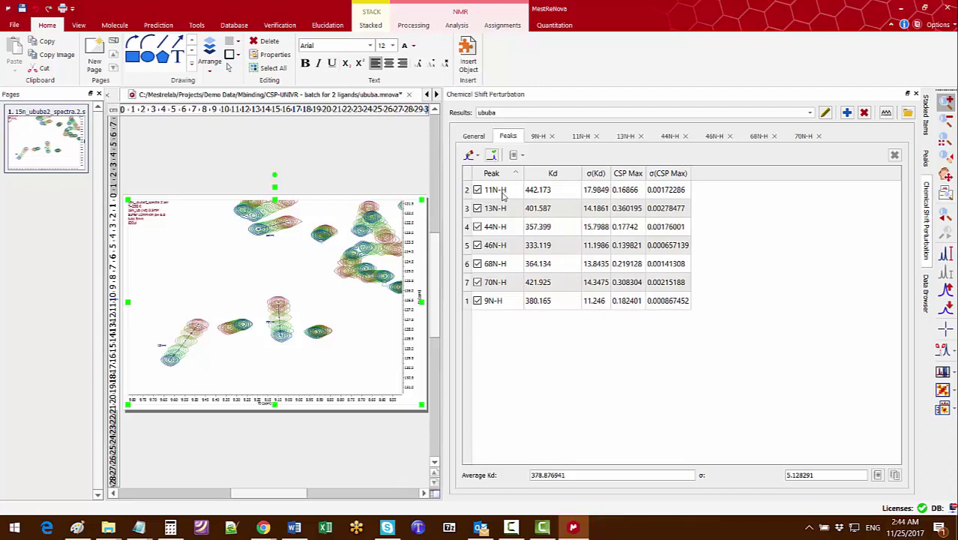
- Review the 9N-H, 11N-H and 13N-H fits, then open 11N-H's detailed fit (Kd 442.172673)
left_click(538, 137)
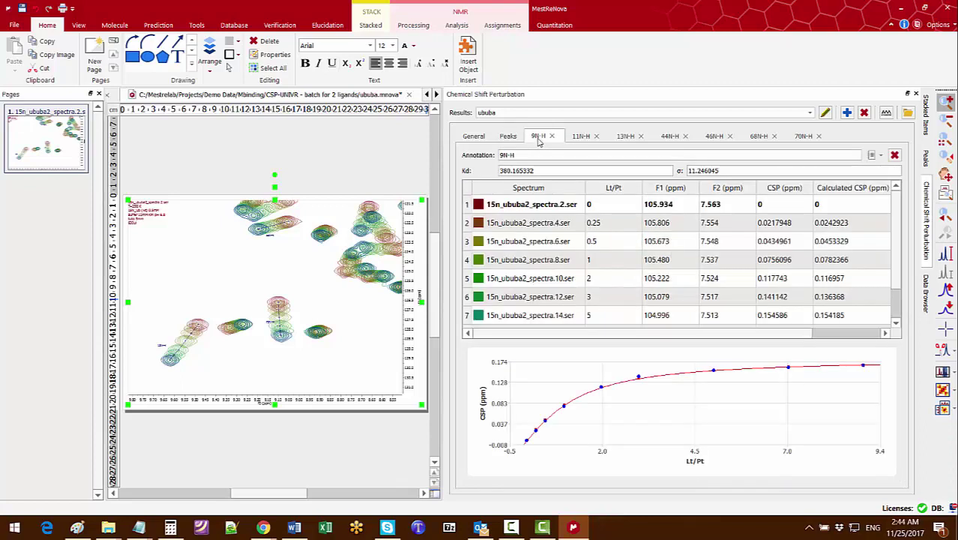
left_click(586, 138)
left_click(625, 137)
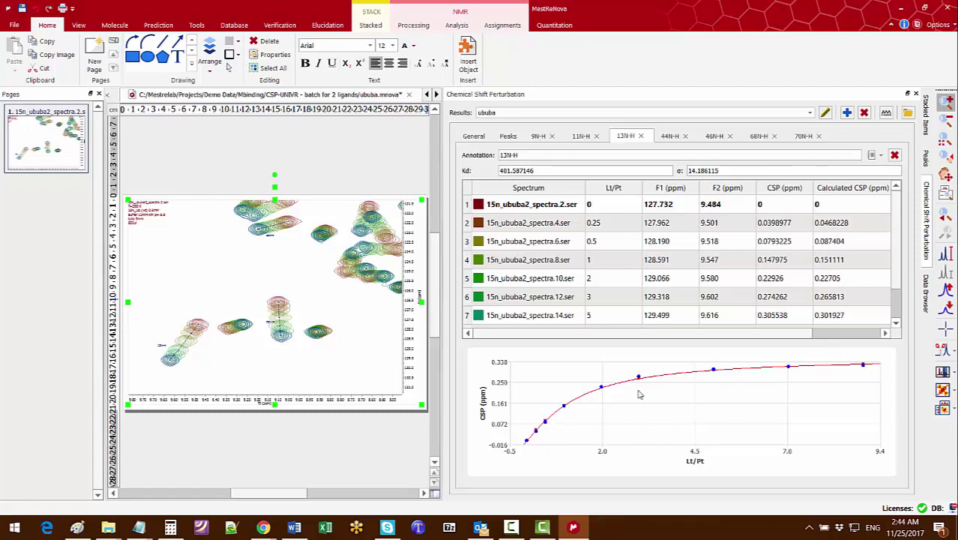
left_click_drag(442, 197, 496, 197)
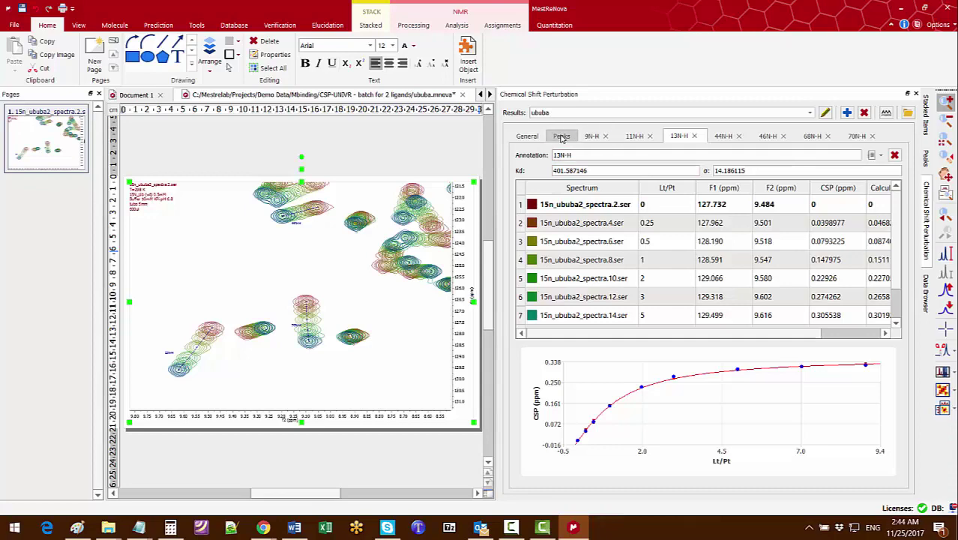
left_click(561, 137)
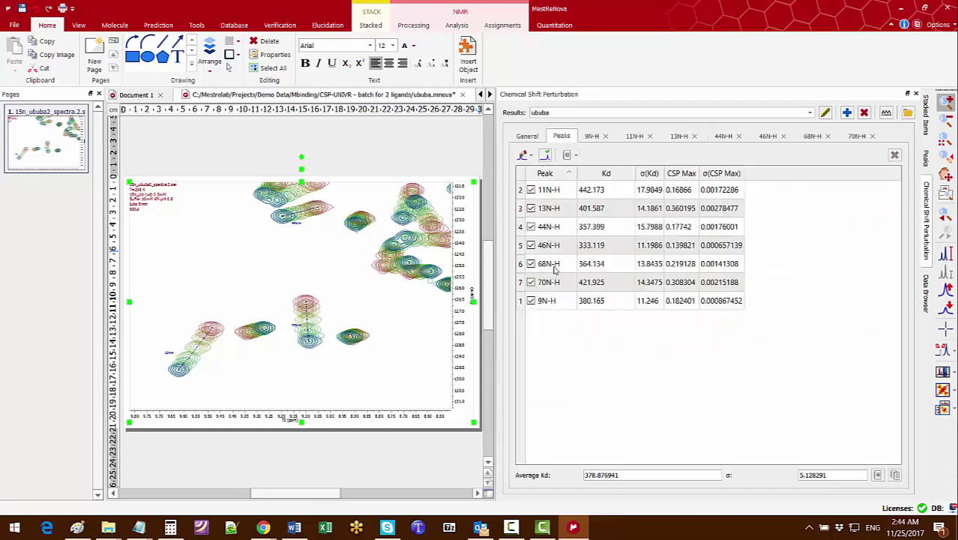
double_click(556, 195)
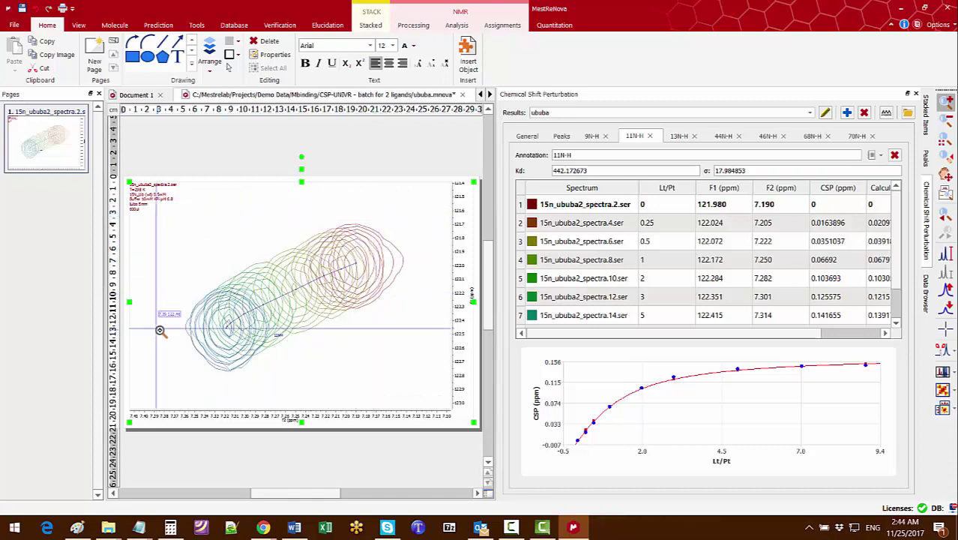
- Enlarge the spectrum area, return from ububa-2.mnova to ububa.mnova, and create a new blank document
left_click_drag(496, 211, 590, 211)
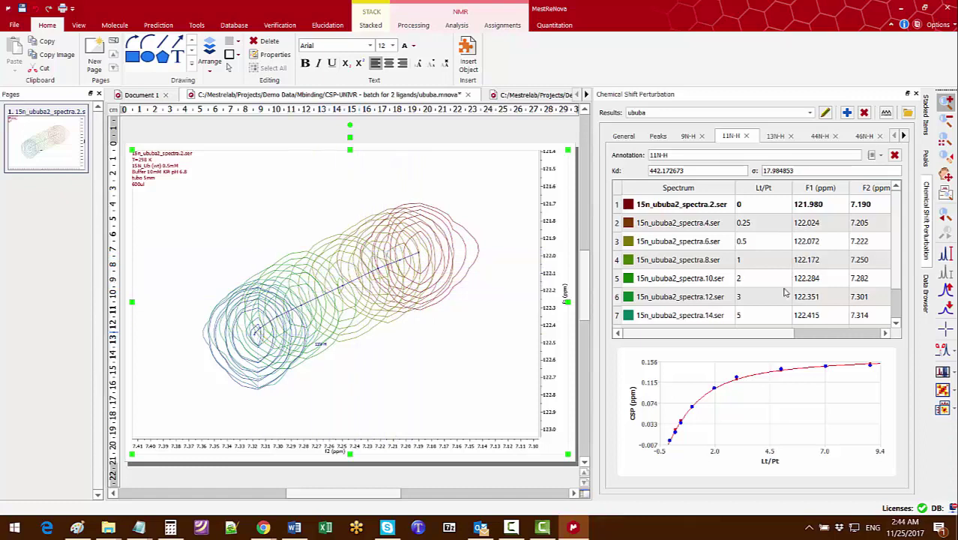
left_click_drag(770, 336, 852, 337)
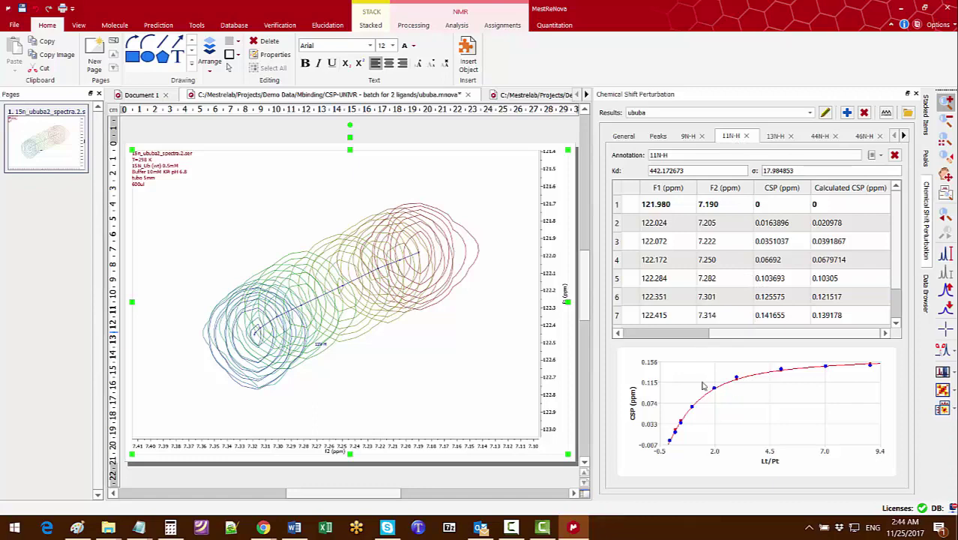
left_click(525, 95)
left_click(221, 95)
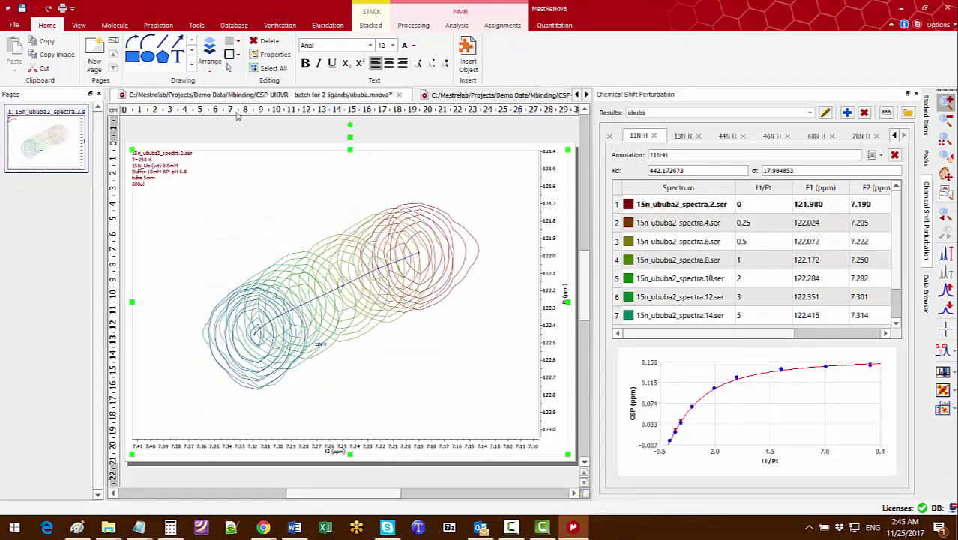
left_click(23, 9)
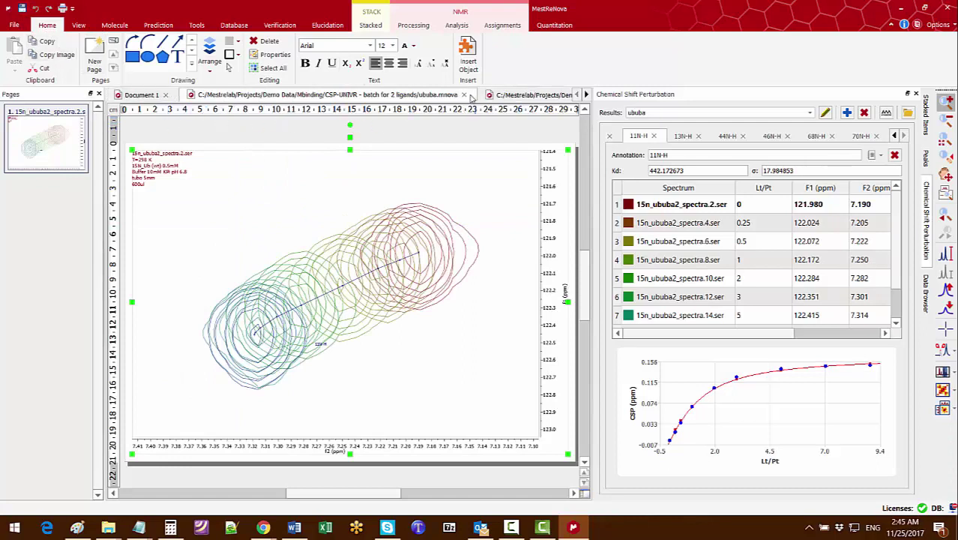
- Close ububa.mnova, zoom into the ububa-2 peak cluster, and check its General, Peaks and 9N-H results
left_click(465, 95)
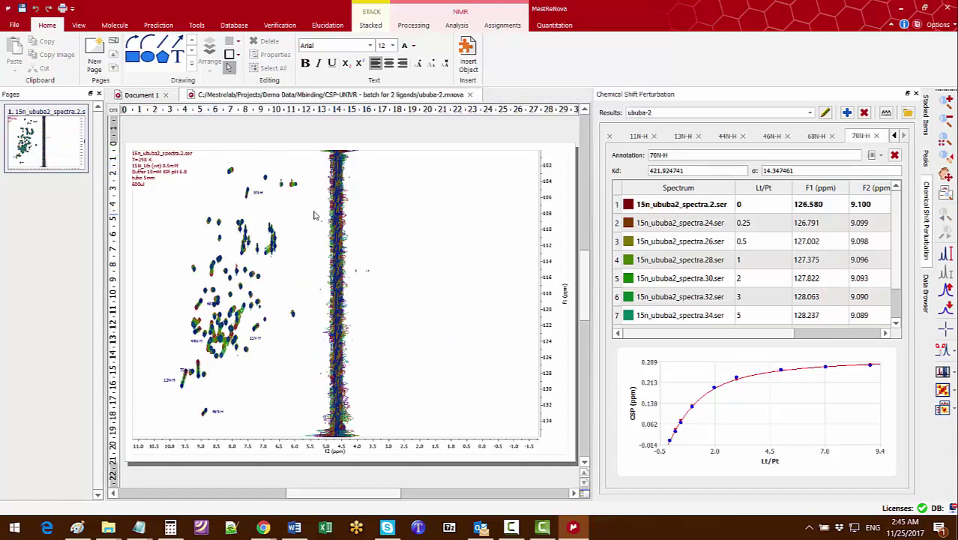
key("z")
left_click_drag(161, 419, 296, 306)
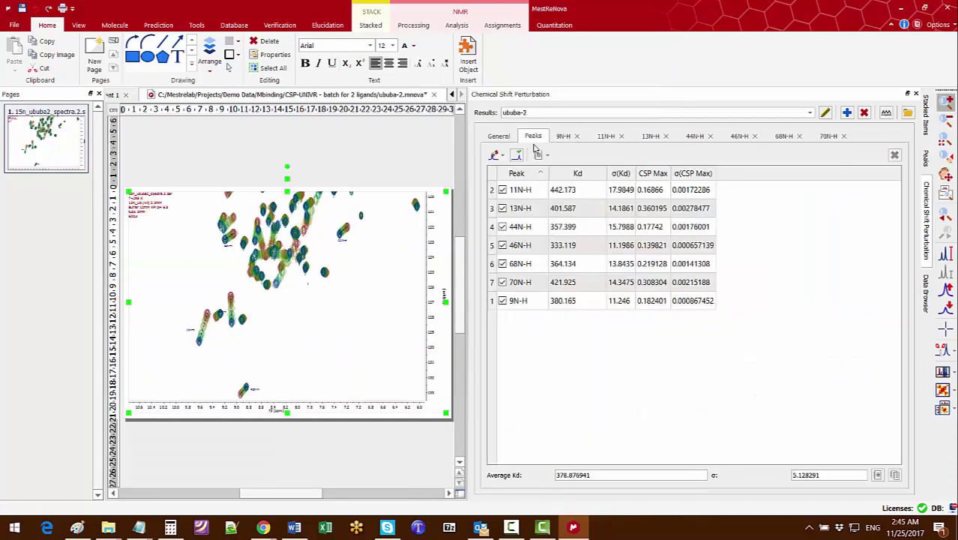
left_click(494, 156)
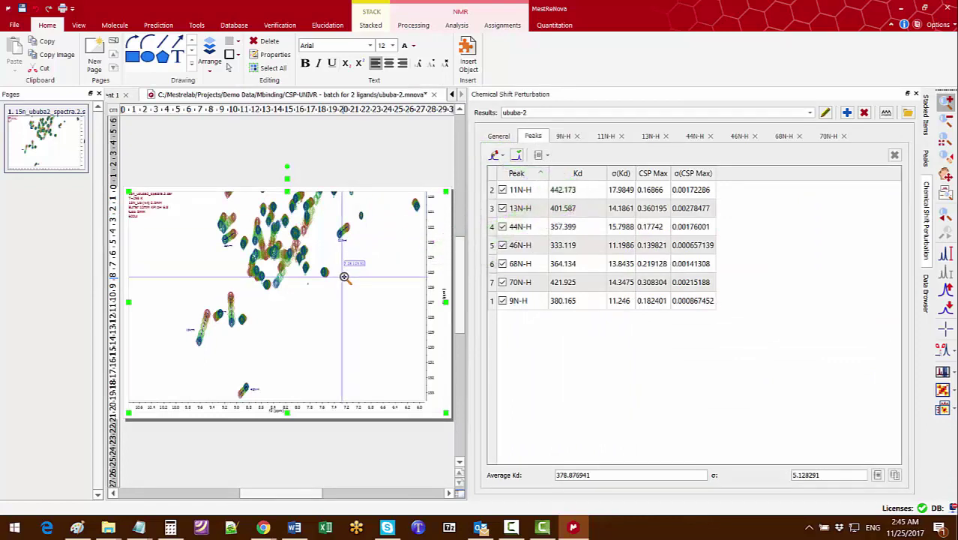
left_click_drag(467, 216, 533, 216)
left_click(563, 136)
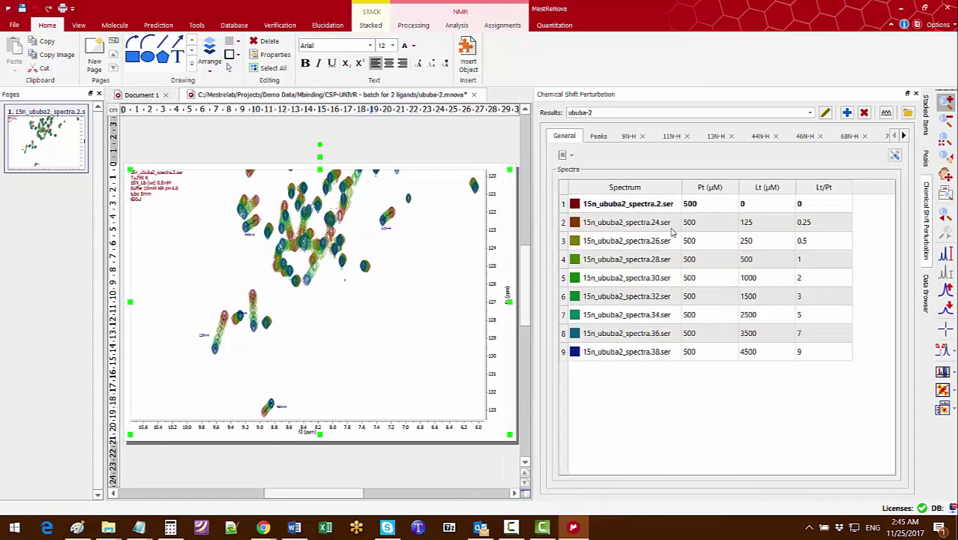
left_click(598, 136)
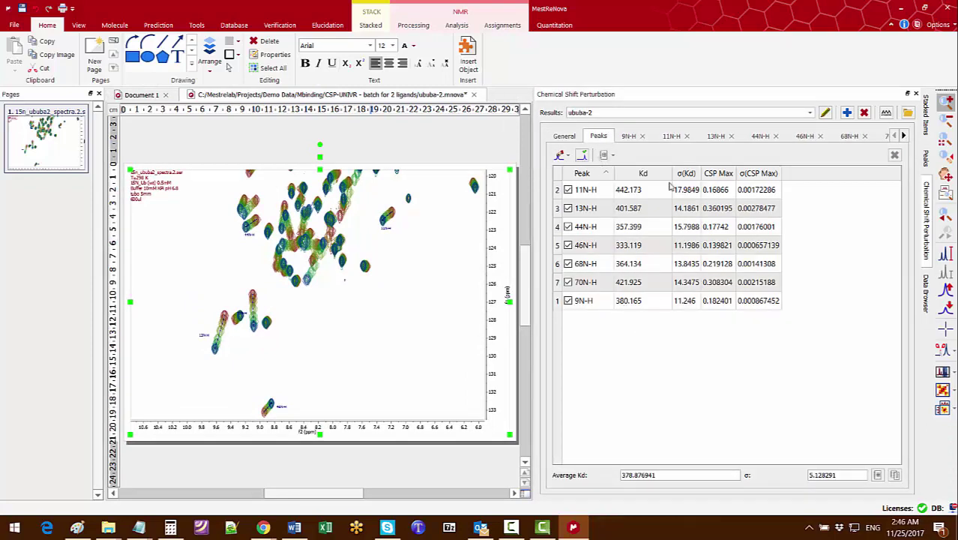
left_click(631, 138)
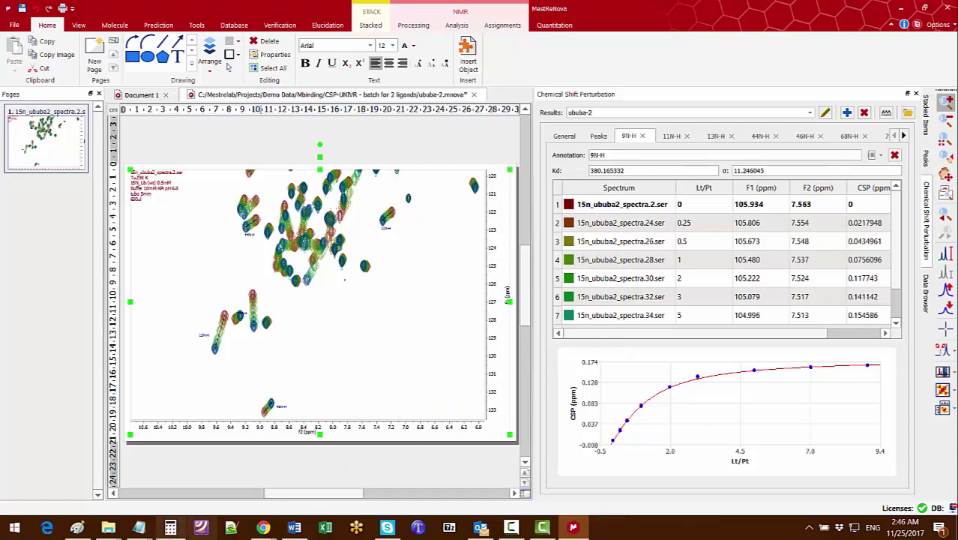
- Bring the results folder forward and open a blank Excel workbook
mouse_move(108, 529)
mouse_move(139, 516)
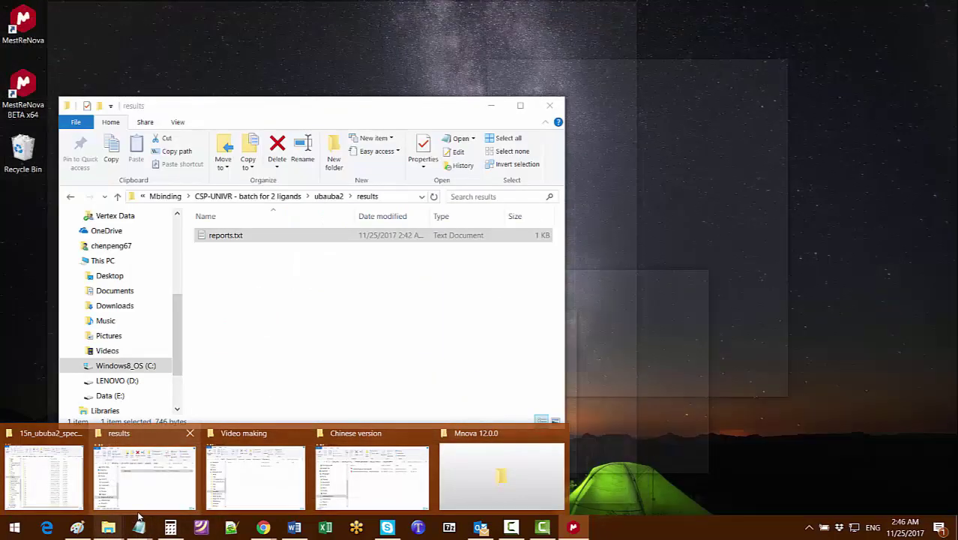
left_click(158, 494)
left_click_drag(392, 111, 368, 122)
left_click(326, 527)
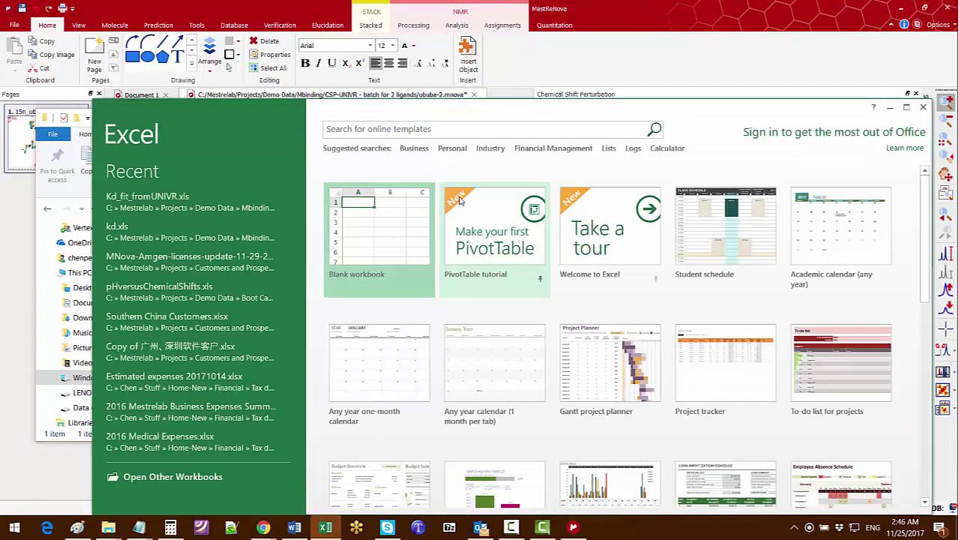
left_click(377, 214)
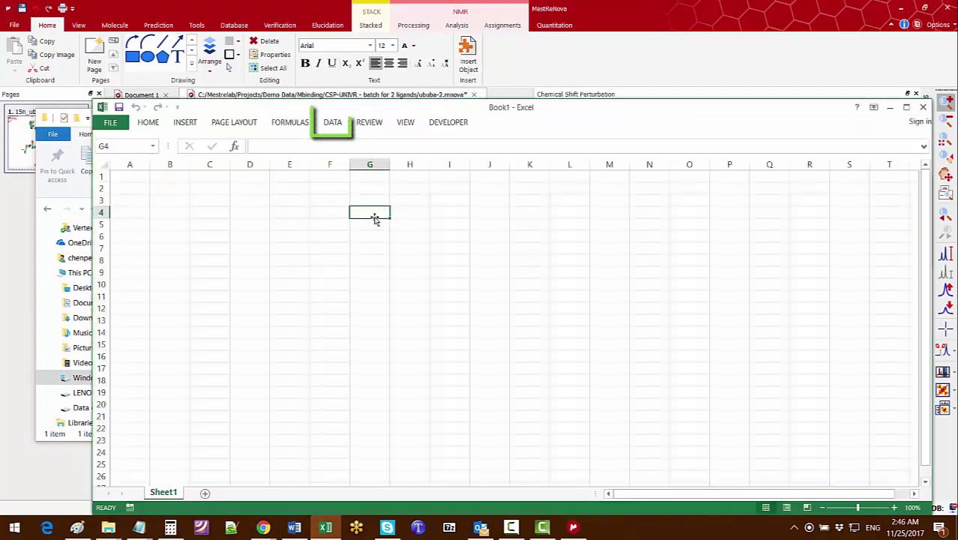
- Start a Data > From Text import of ubauba2\results\reports.txt
left_click(334, 123)
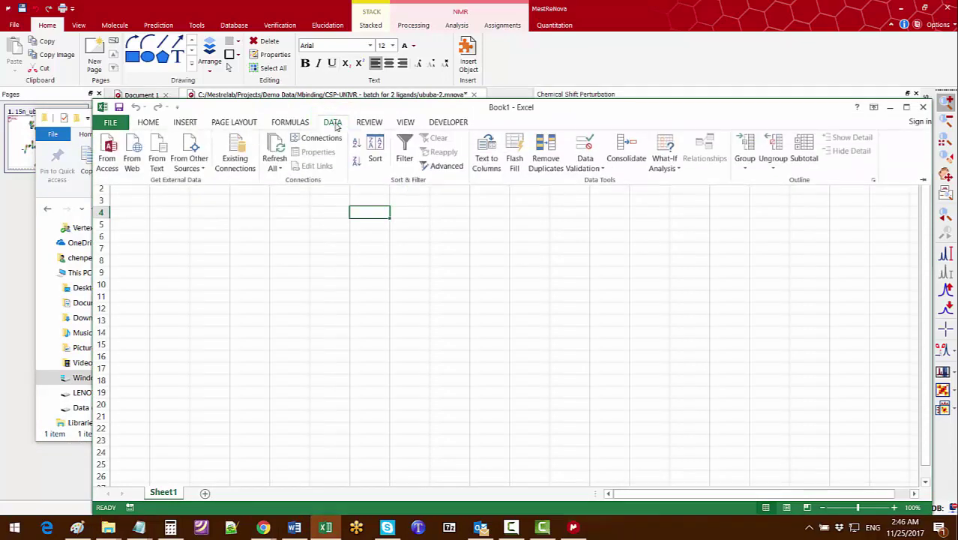
left_click(157, 156)
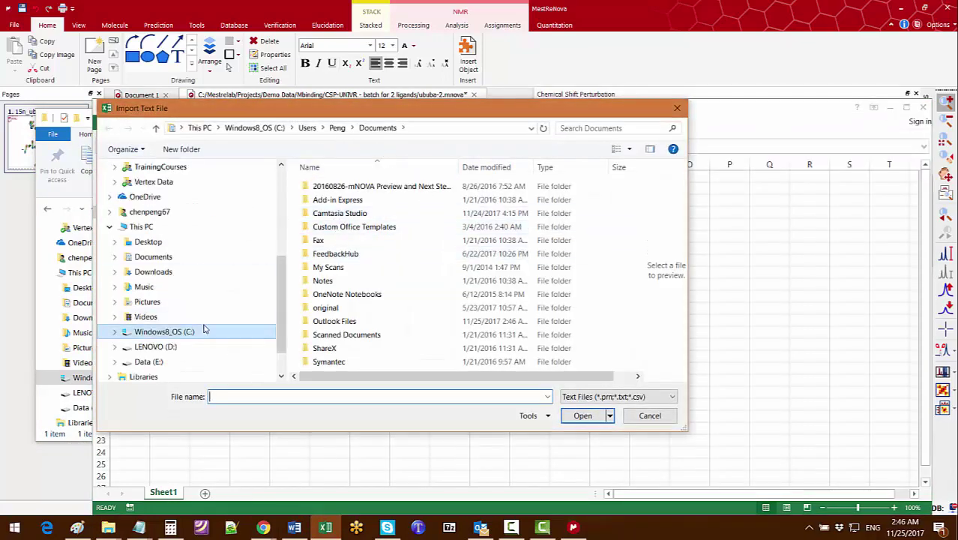
left_click(188, 331)
double_click(339, 225)
double_click(330, 200)
double_click(333, 214)
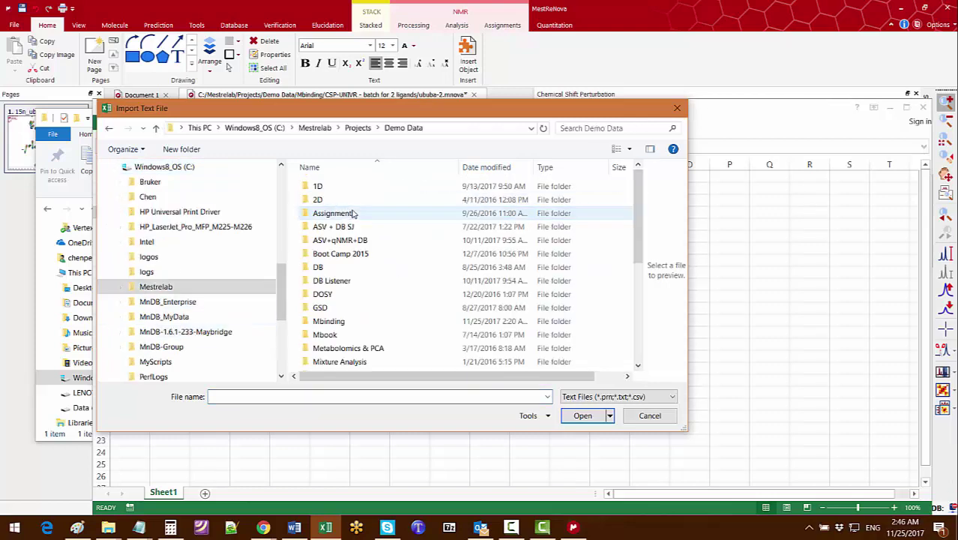
double_click(344, 321)
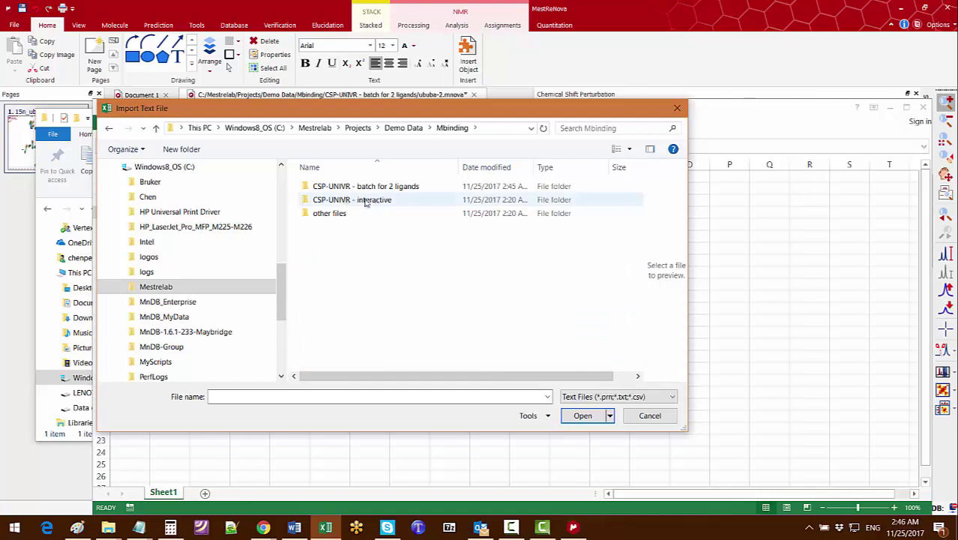
left_click(378, 189)
double_click(378, 188)
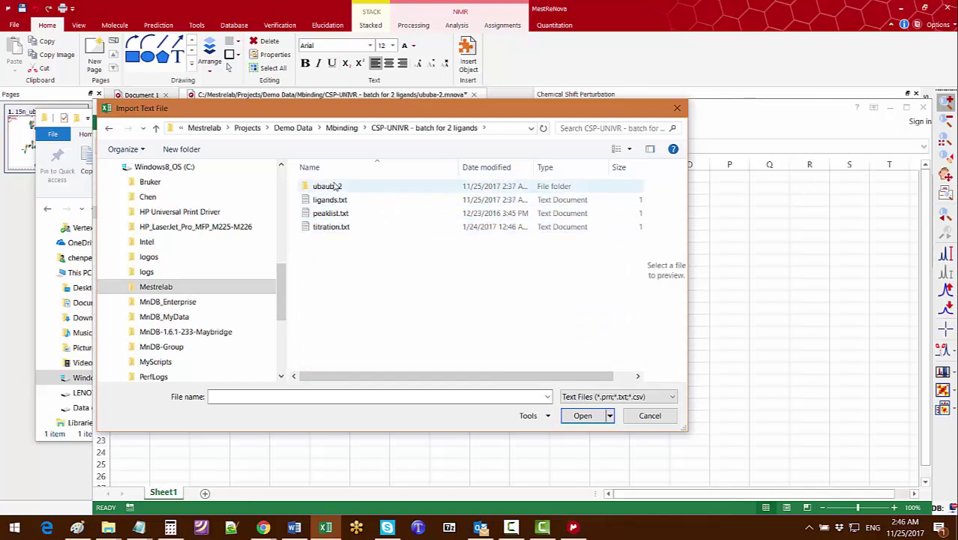
double_click(334, 187)
left_click(334, 204)
double_click(334, 202)
double_click(330, 186)
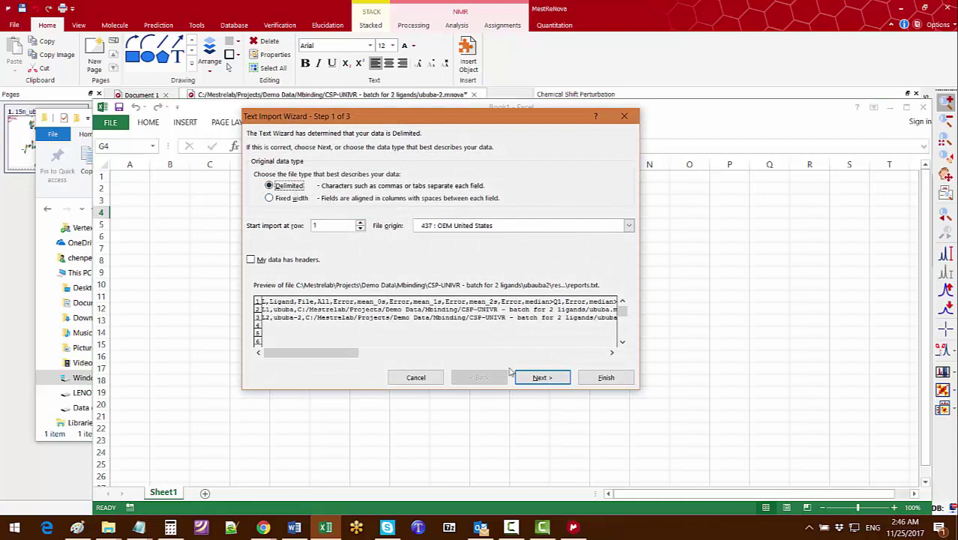
- Import it as comma-delimited data (tab unticked) placed at cell $G$4
left_click(545, 378)
left_click(272, 193)
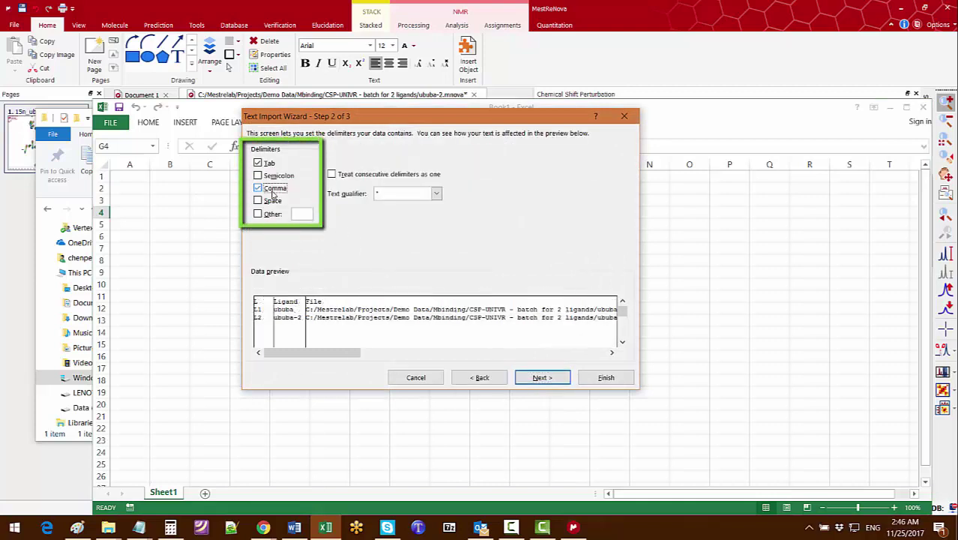
left_click(270, 164)
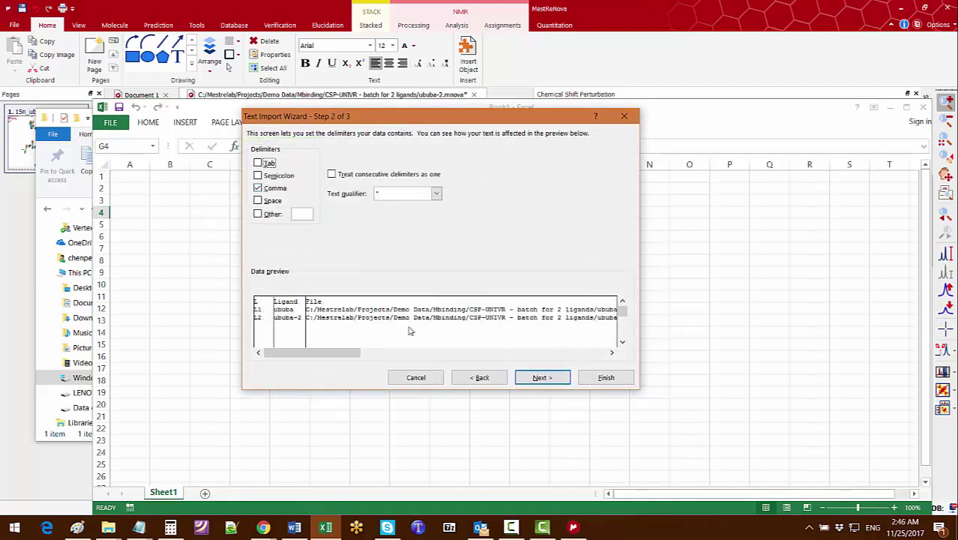
left_click(550, 379)
left_click(603, 377)
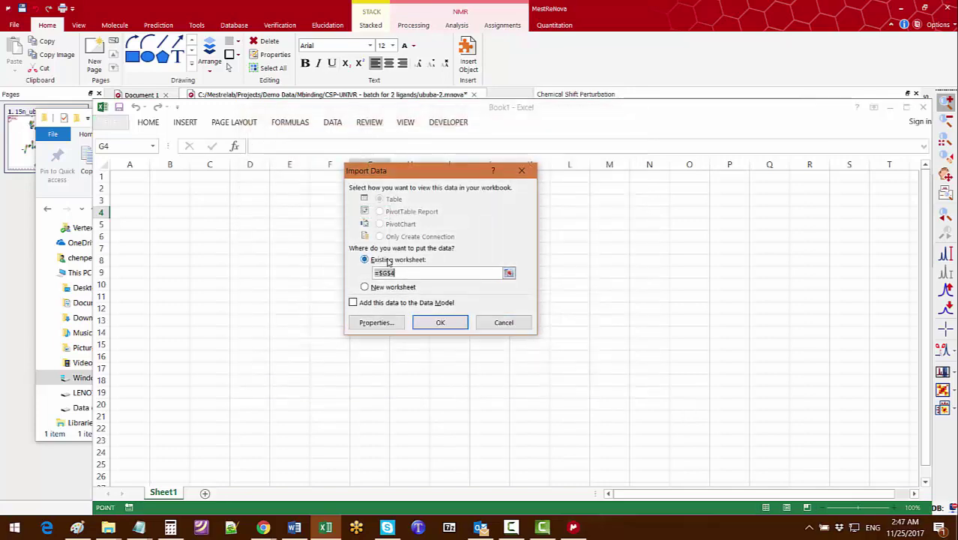
left_click(442, 327)
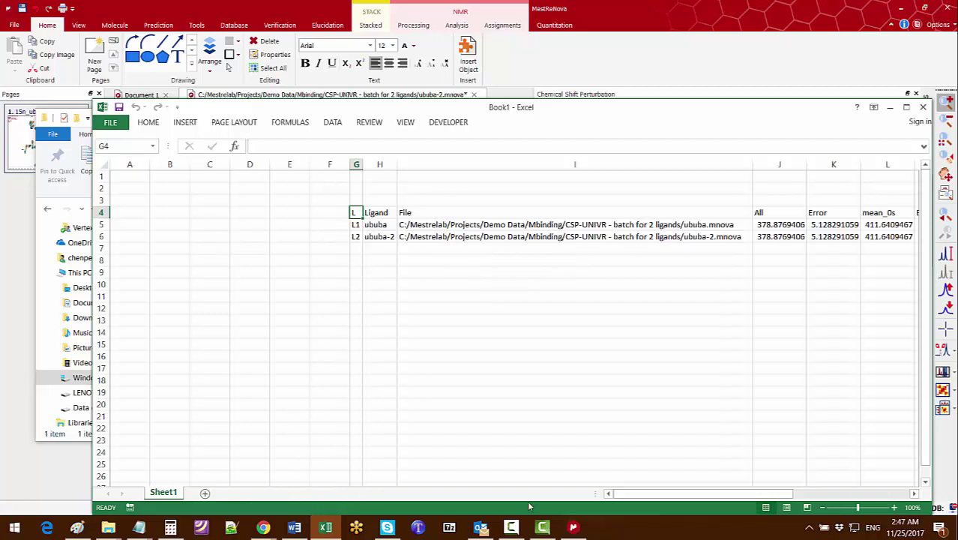
- Check the Kd and error columns G–Q in Excel, then return to ububa-2's 9N-H fit (Kd 380.165332)
left_click_drag(626, 496, 710, 494)
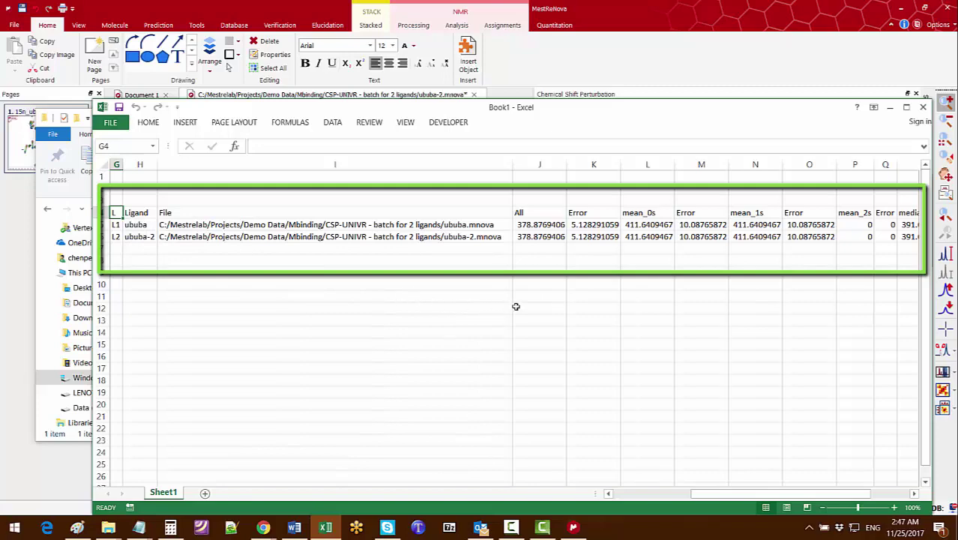
key("alt+Tab")
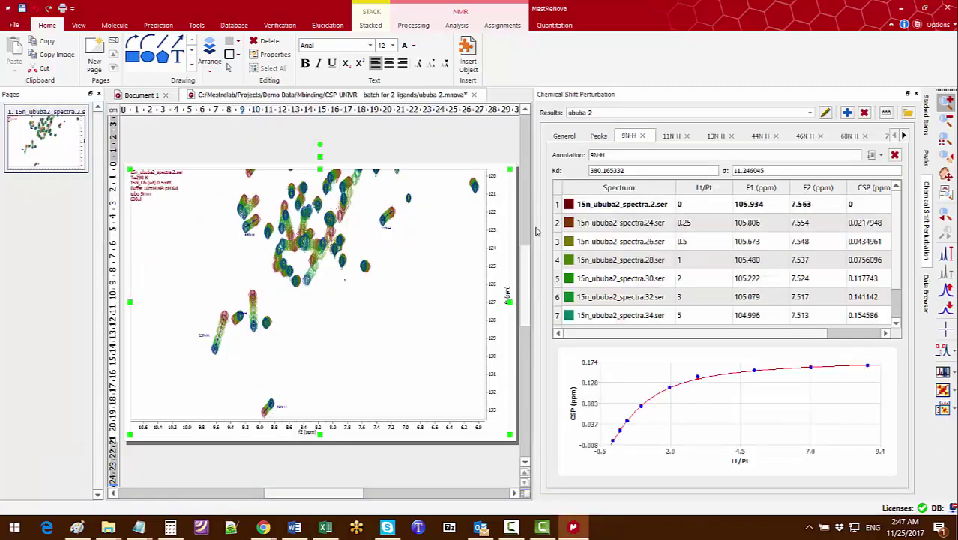